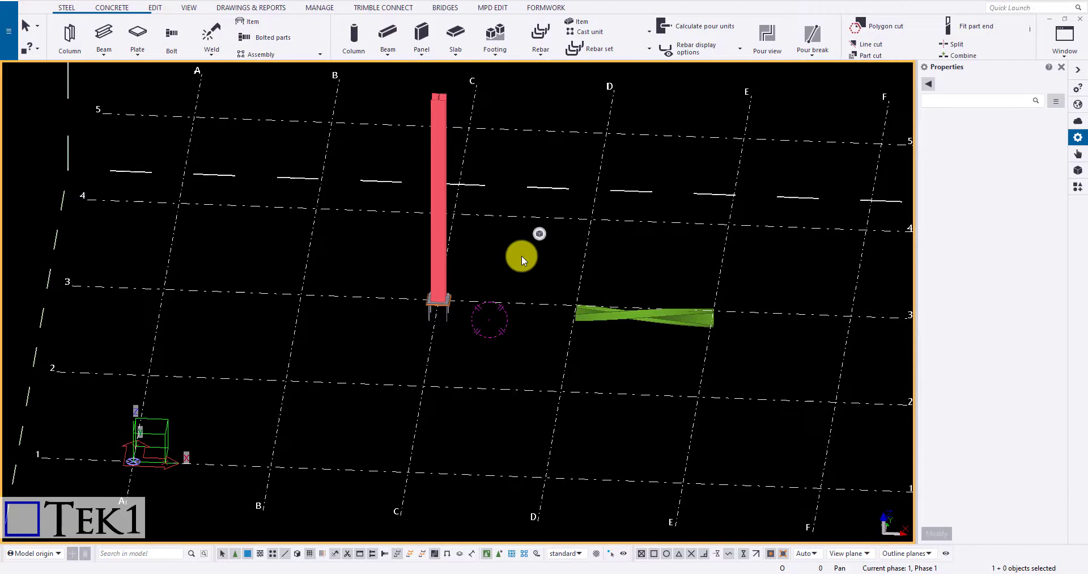
Step: Create a basic view on the XY plane at coordinate 0.00
click(190, 7)
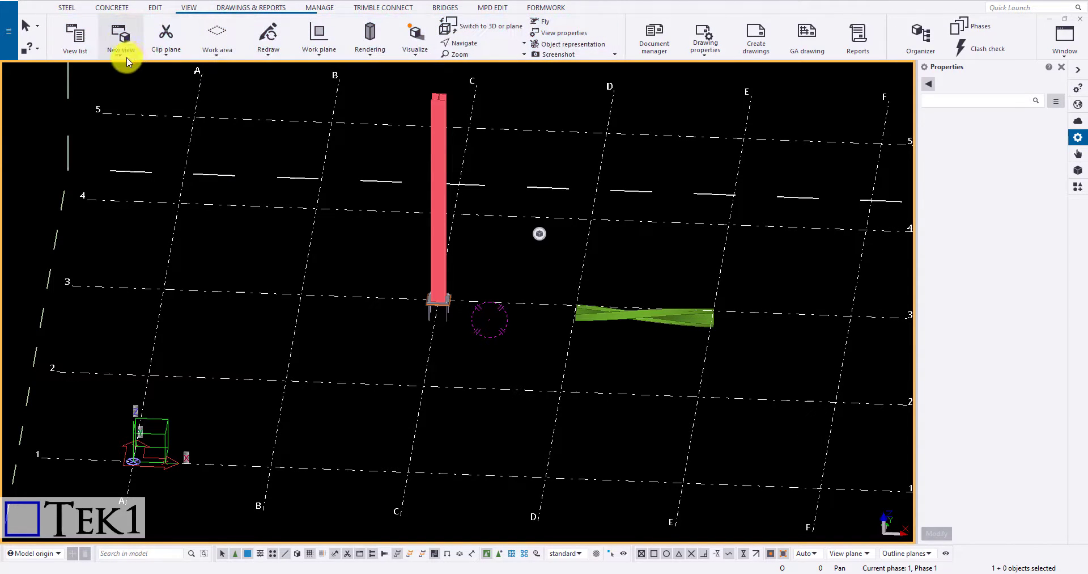
click(121, 50)
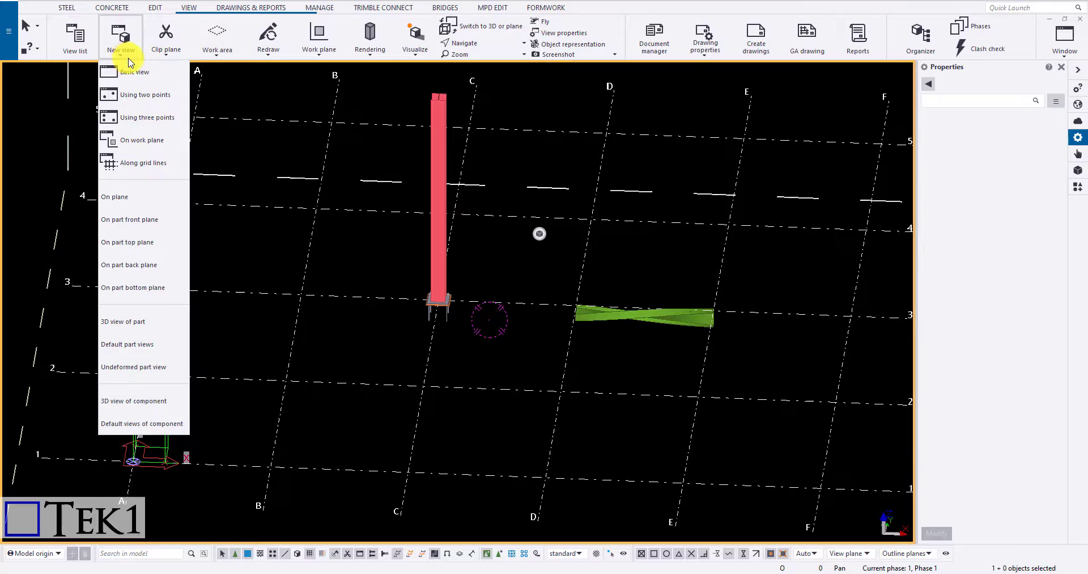
click(141, 70)
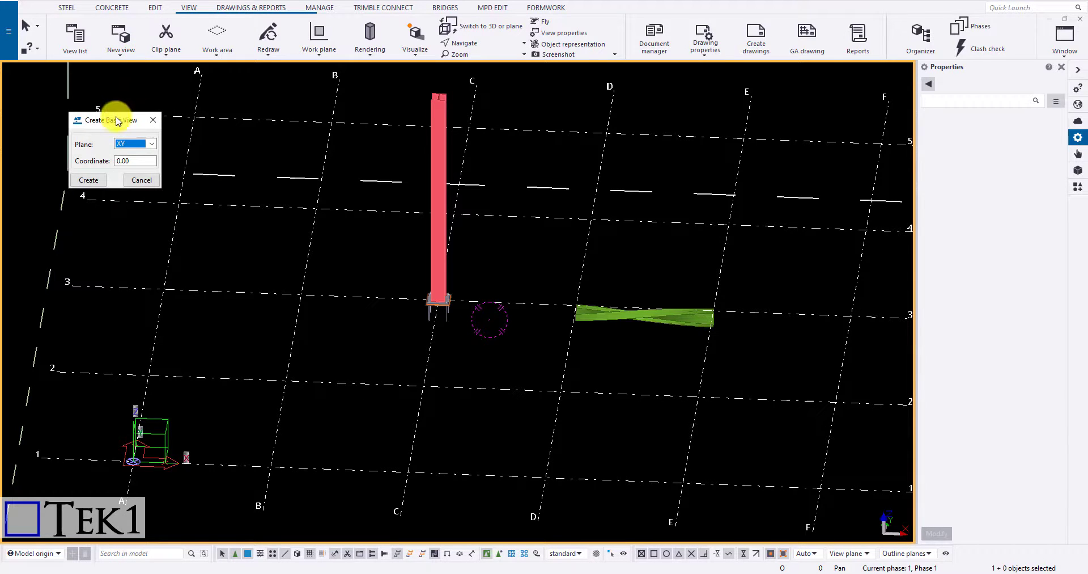
drag(116, 120, 265, 187)
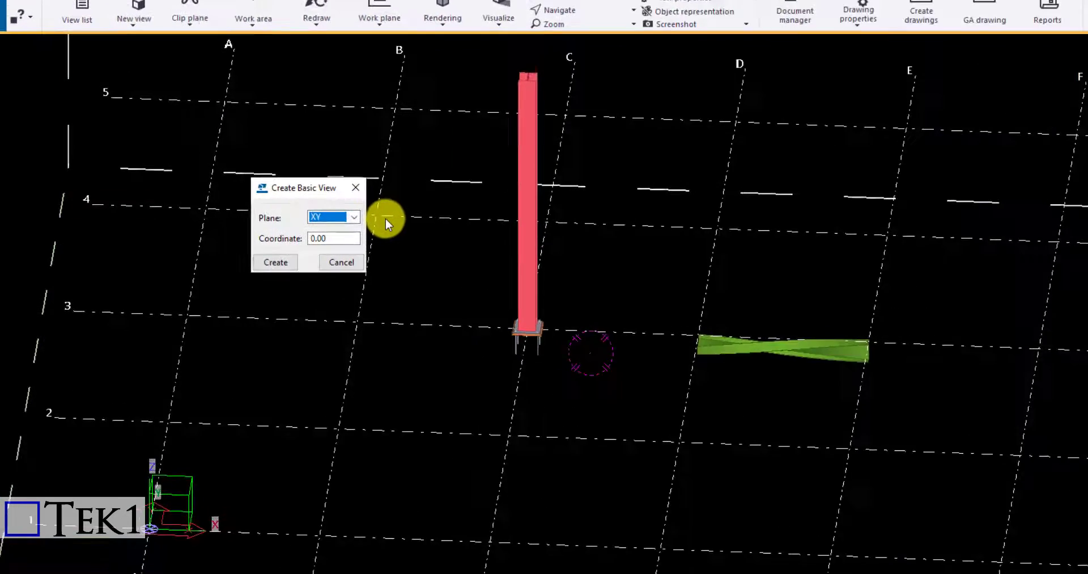
click(549, 243)
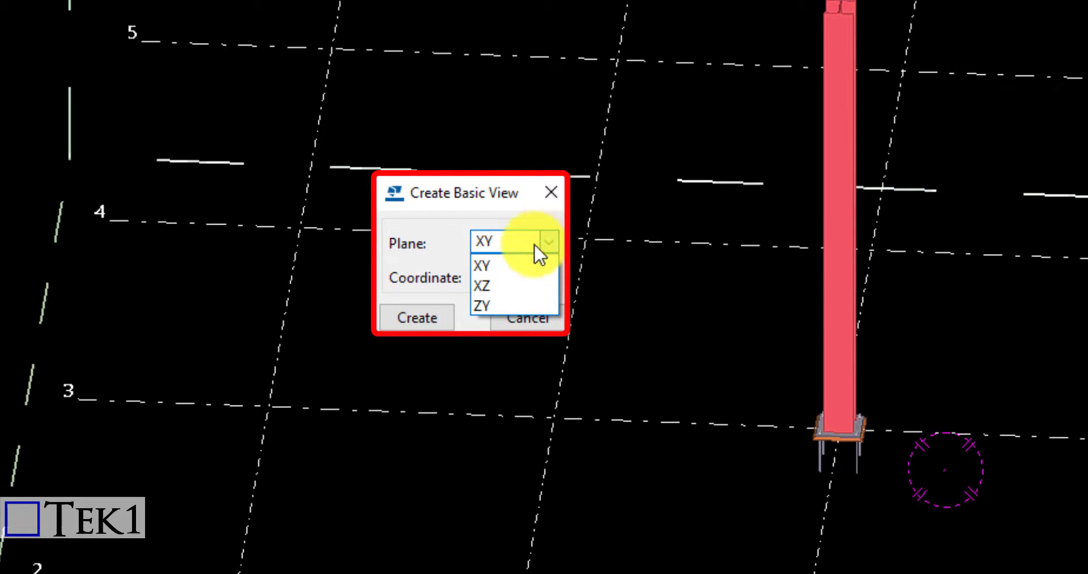
click(500, 263)
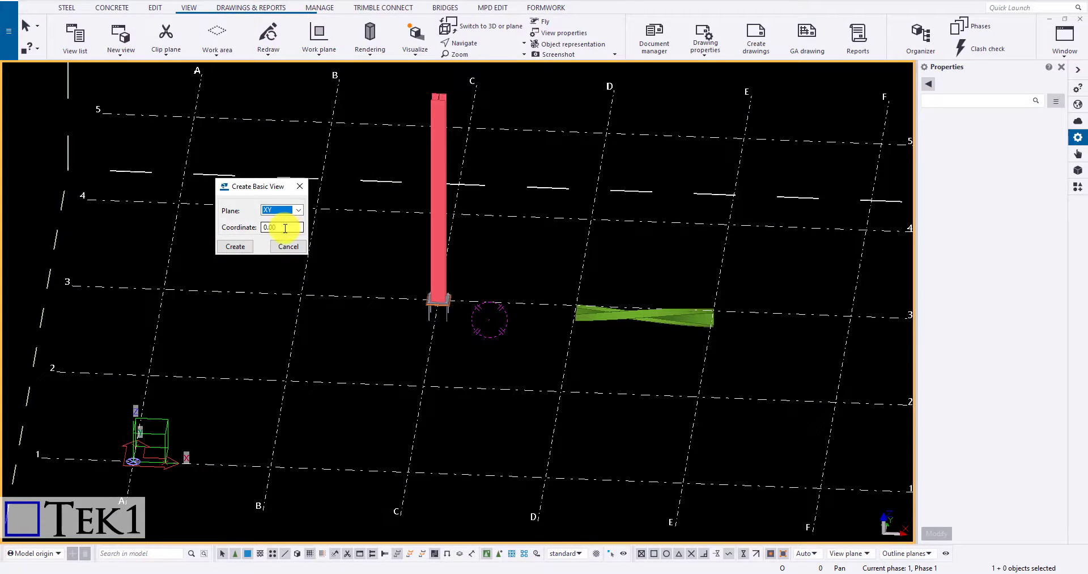
click(236, 247)
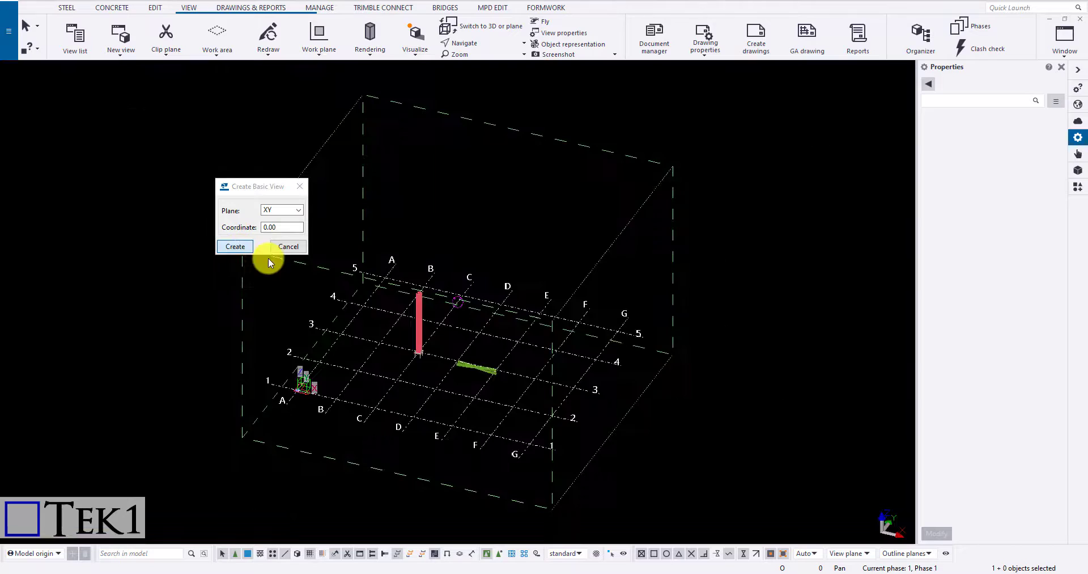
Step: Create a view using two points along grid line 3, starting at its intersection with grid line B
scroll(412, 357, up, 5)
click(130, 54)
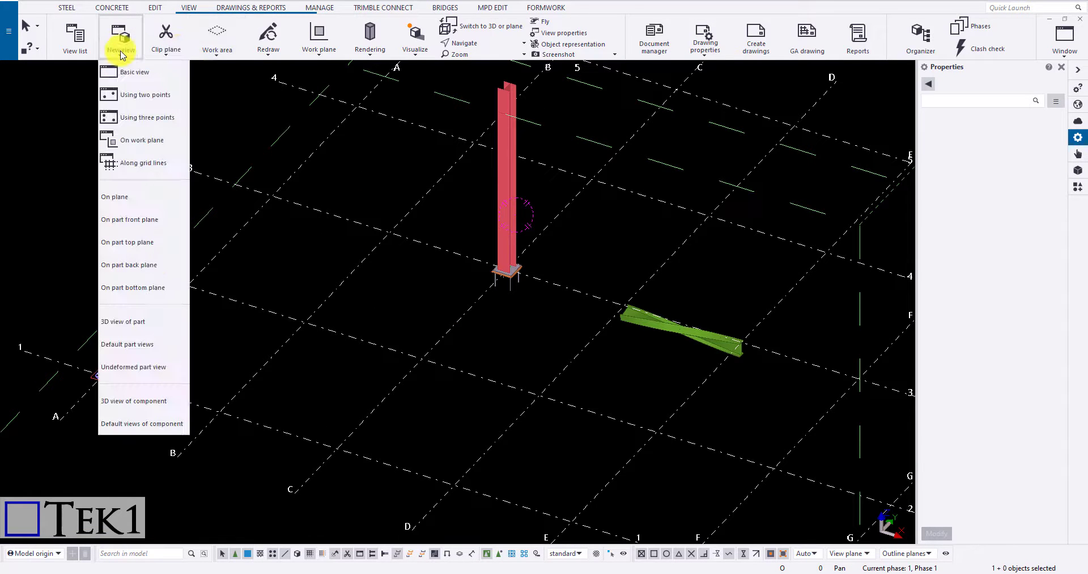
click(132, 101)
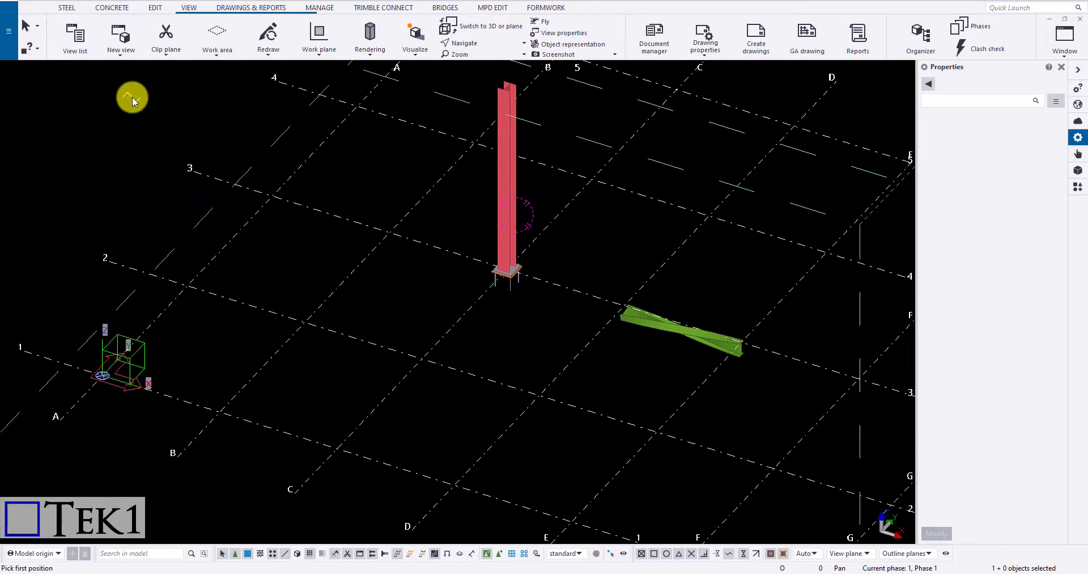
click(389, 233)
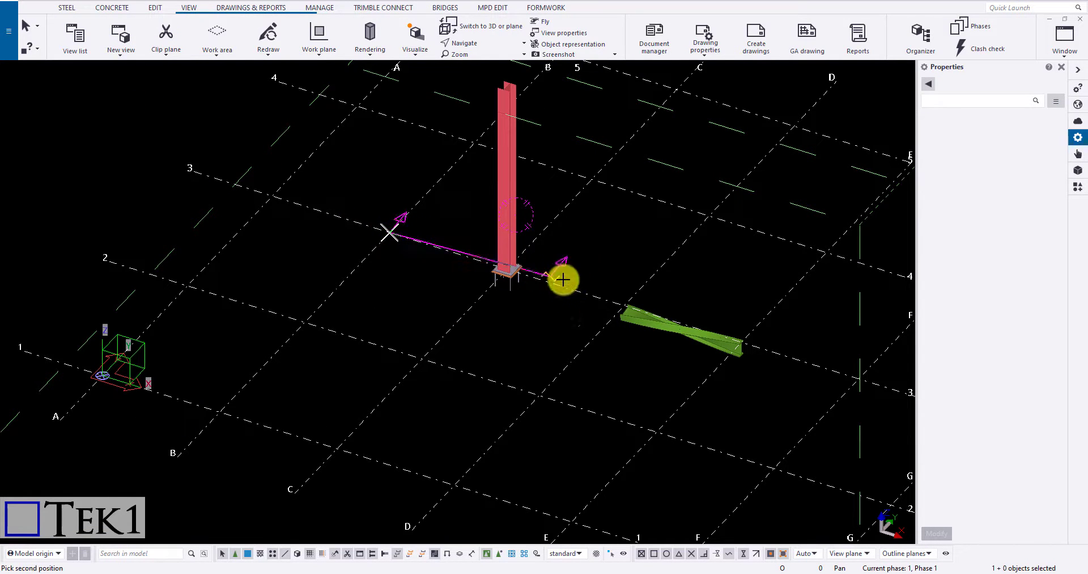
click(600, 295)
Step: Switch the new grid line 3 view from 3D to plane view and back again
scroll(501, 345, up, 5)
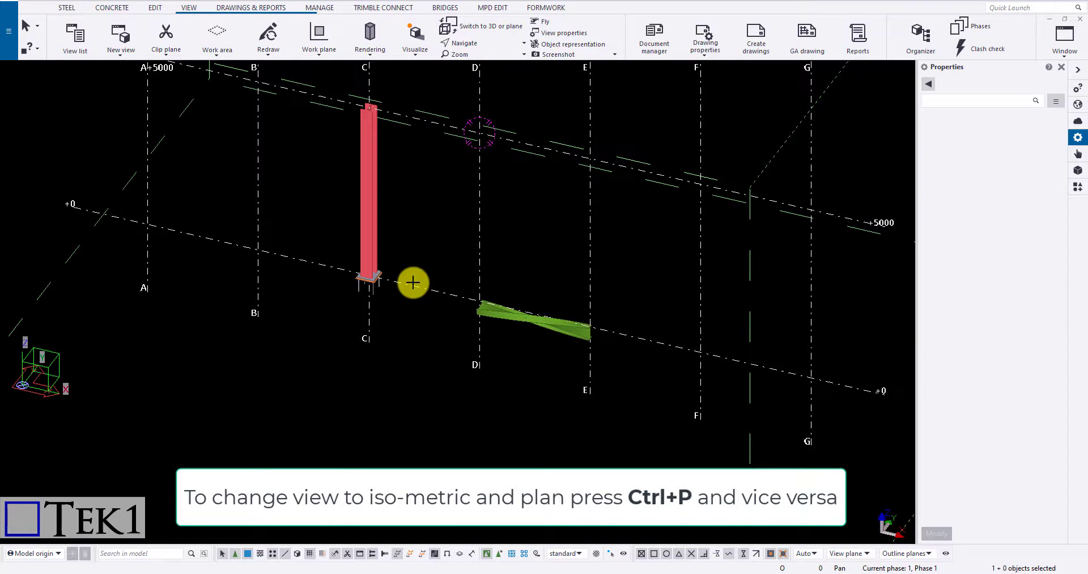
key(ctrl+p)
scroll(386, 437, up, 3)
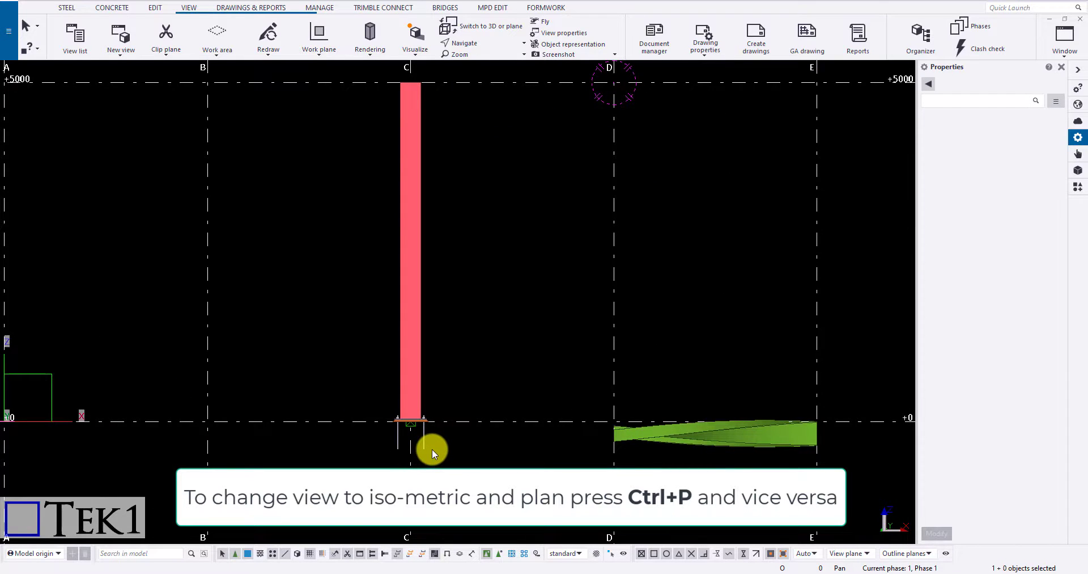
key(ctrl+p)
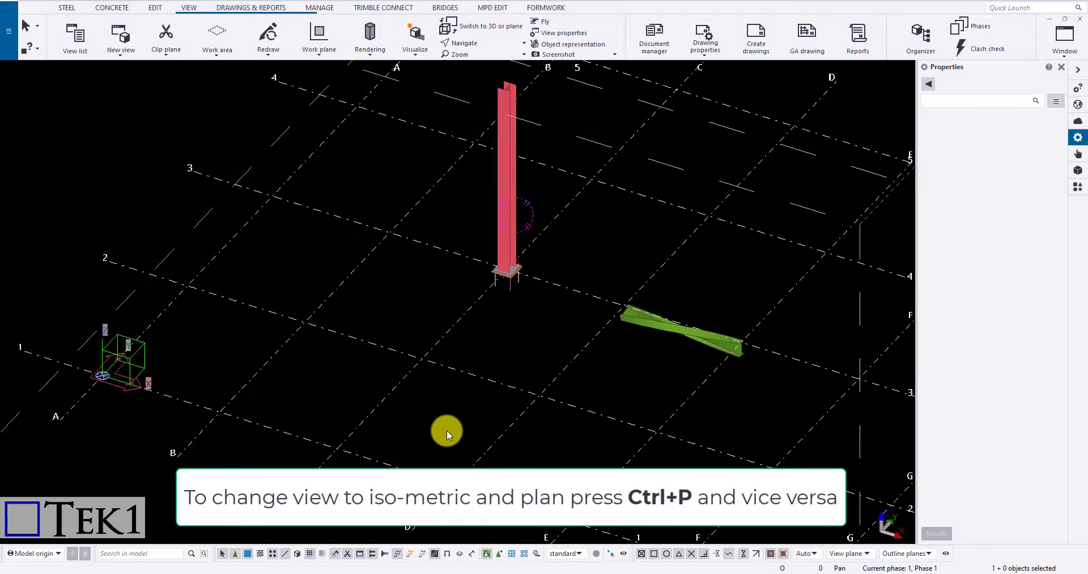
Step: Create a view using three points: the B/3 grid intersection, a point along grid line 3, and a point on grid line B
scroll(533, 232, up, 3)
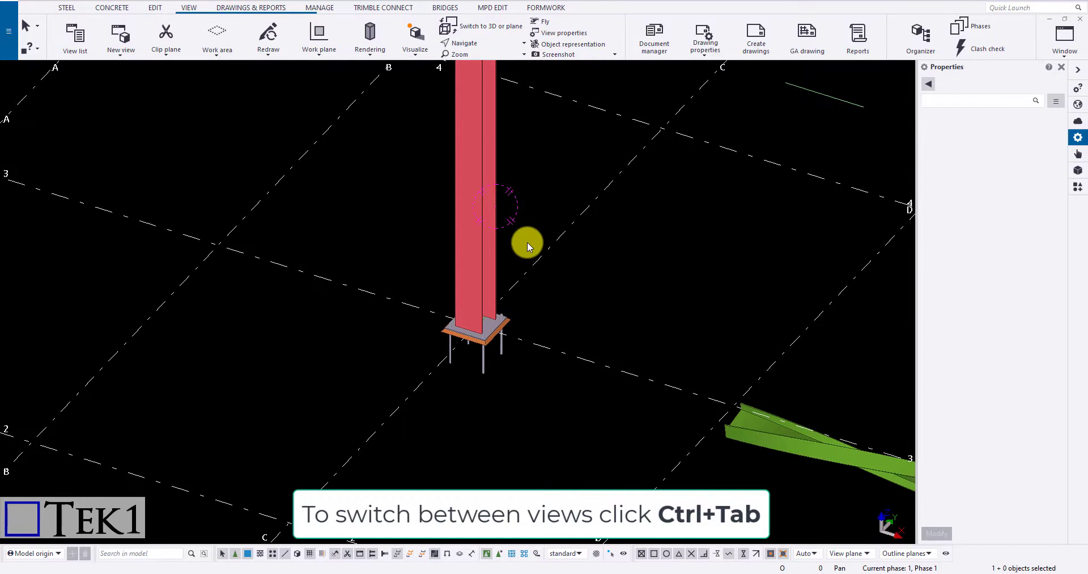
click(122, 55)
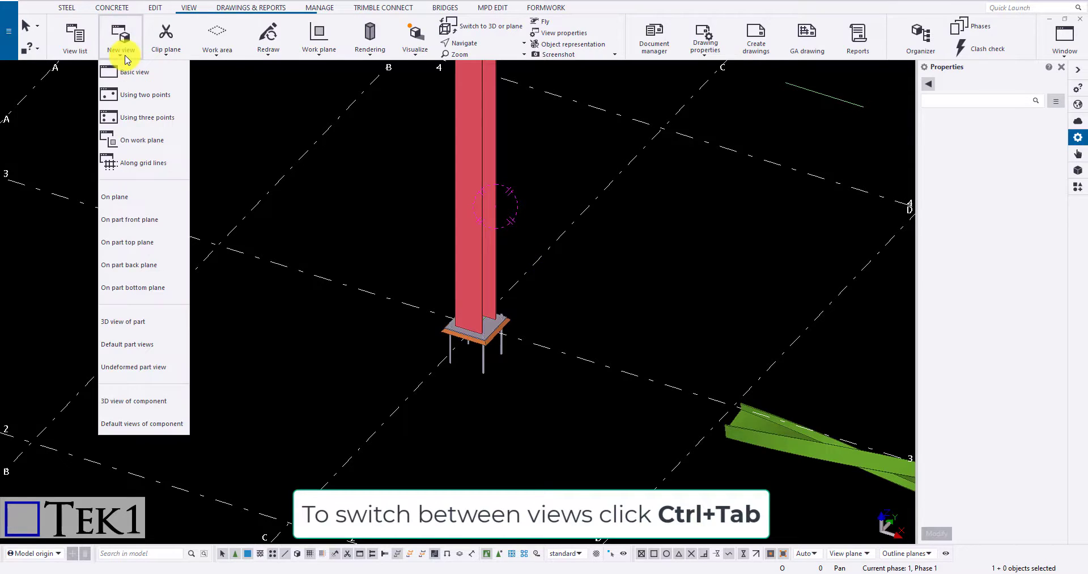
click(153, 117)
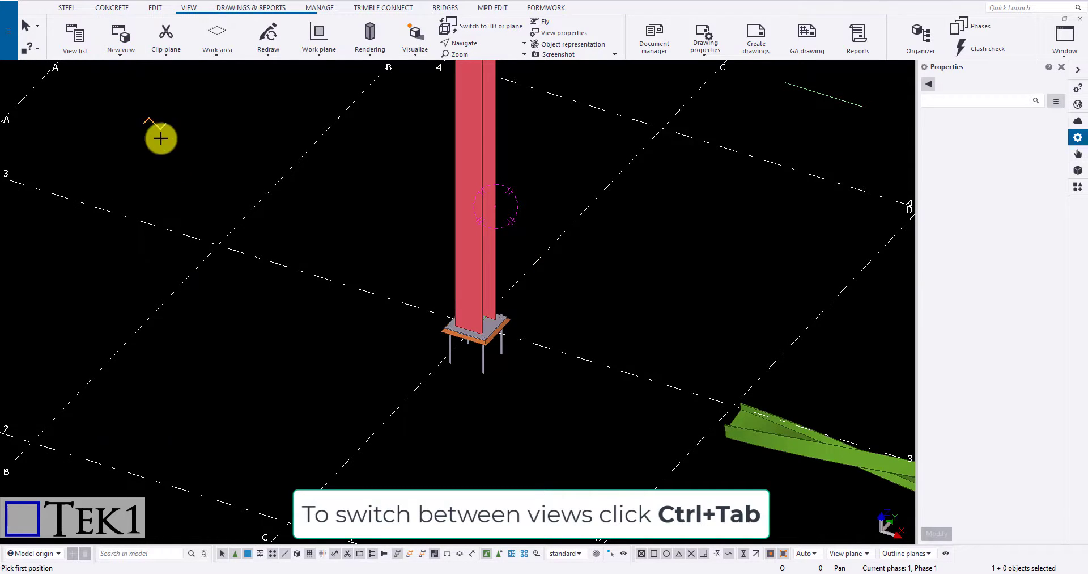
click(222, 246)
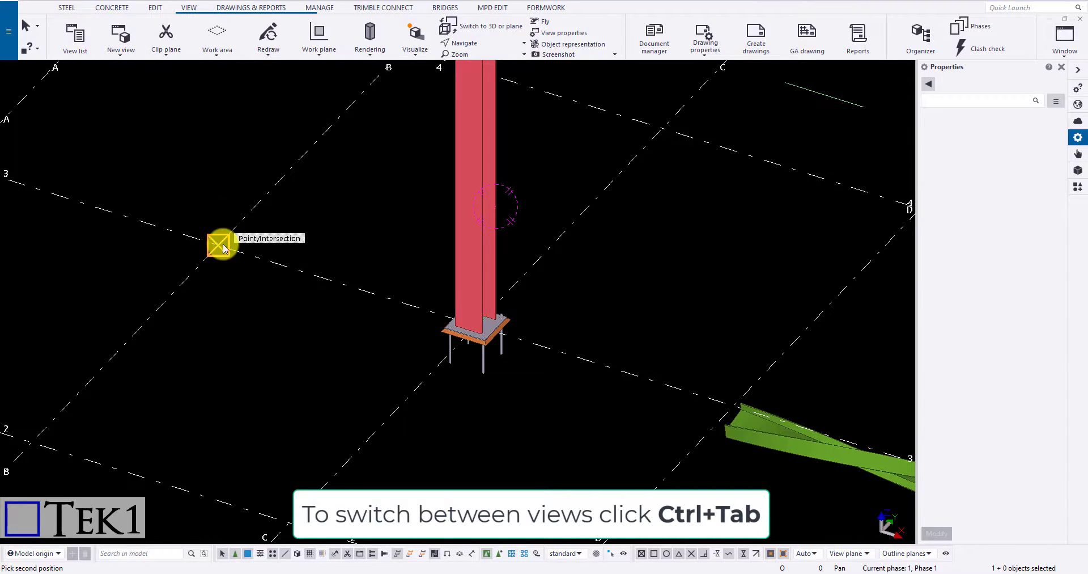
click(638, 376)
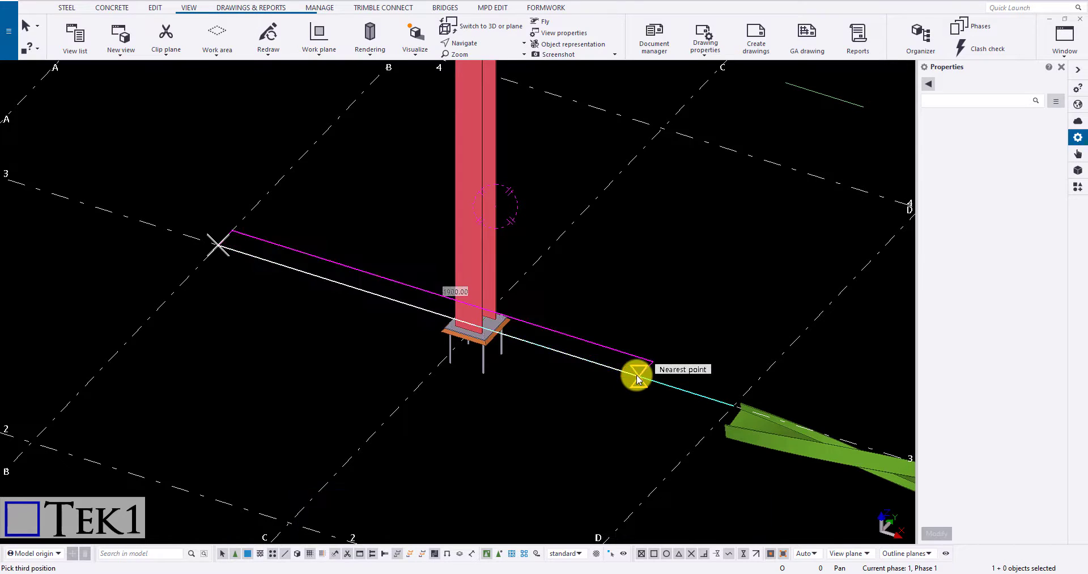
click(311, 140)
Step: Create a view on the work plane, inspect the model origin and the parts in it, and close that view
scroll(405, 347, up, 5)
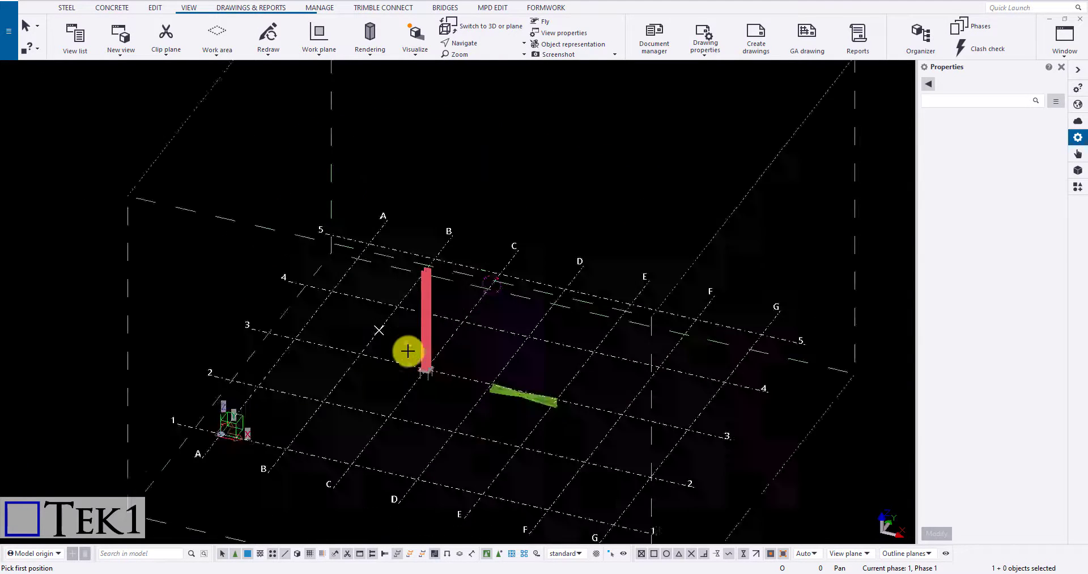
click(128, 54)
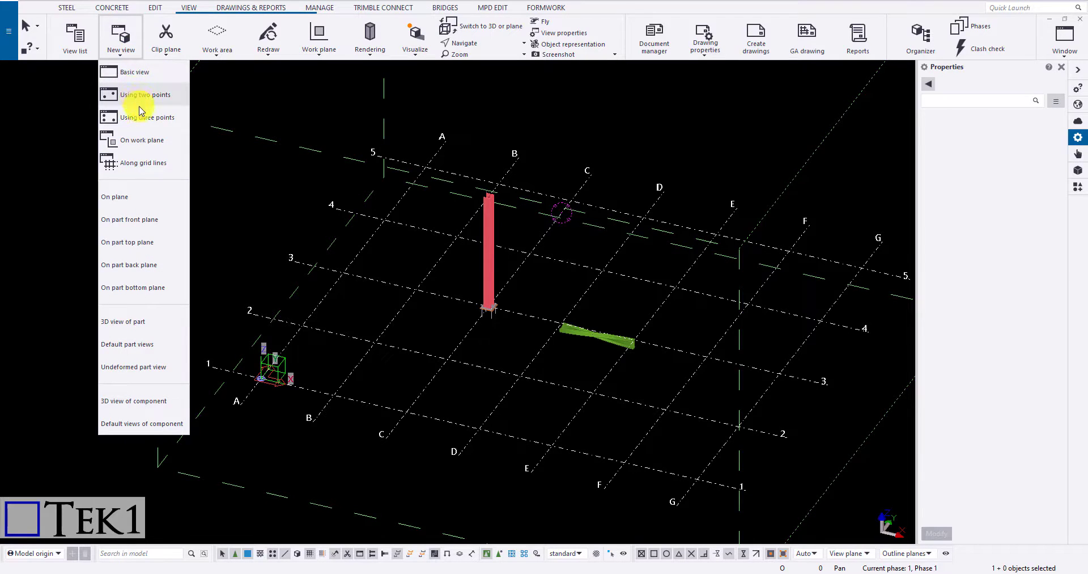
click(138, 139)
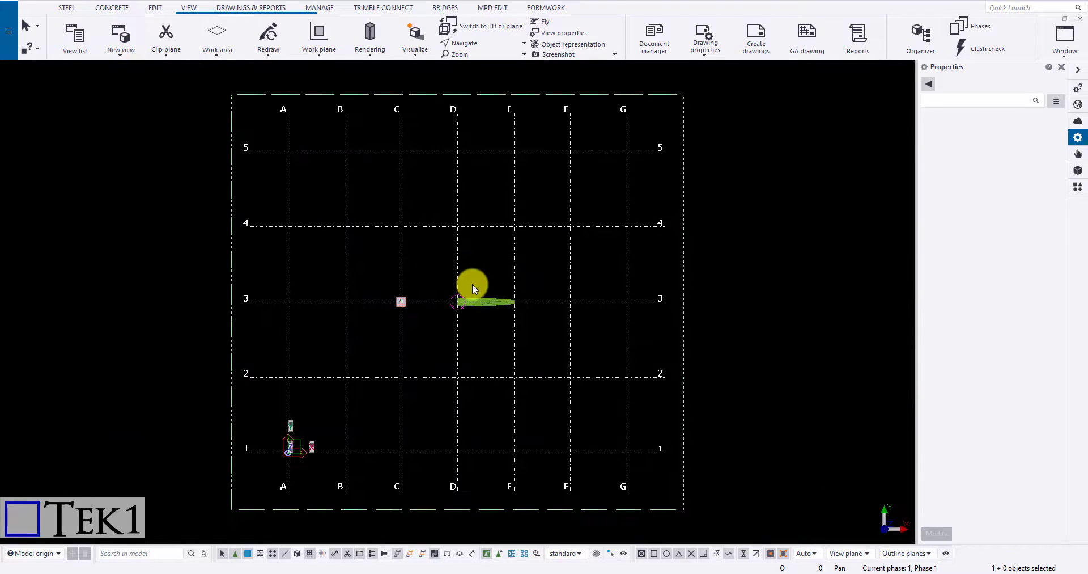
scroll(276, 471, up, 8)
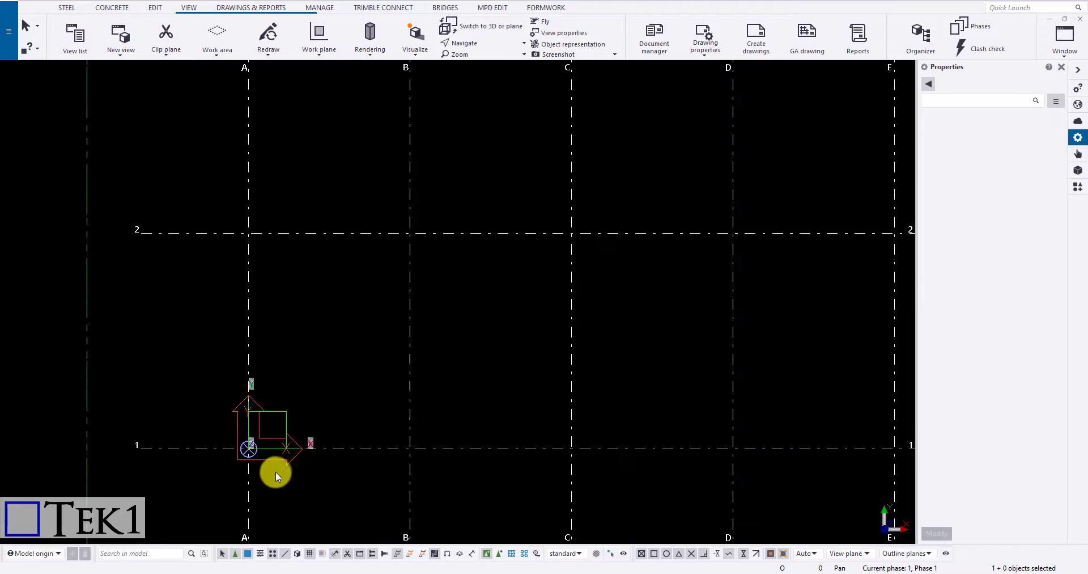
scroll(315, 363, down, 6)
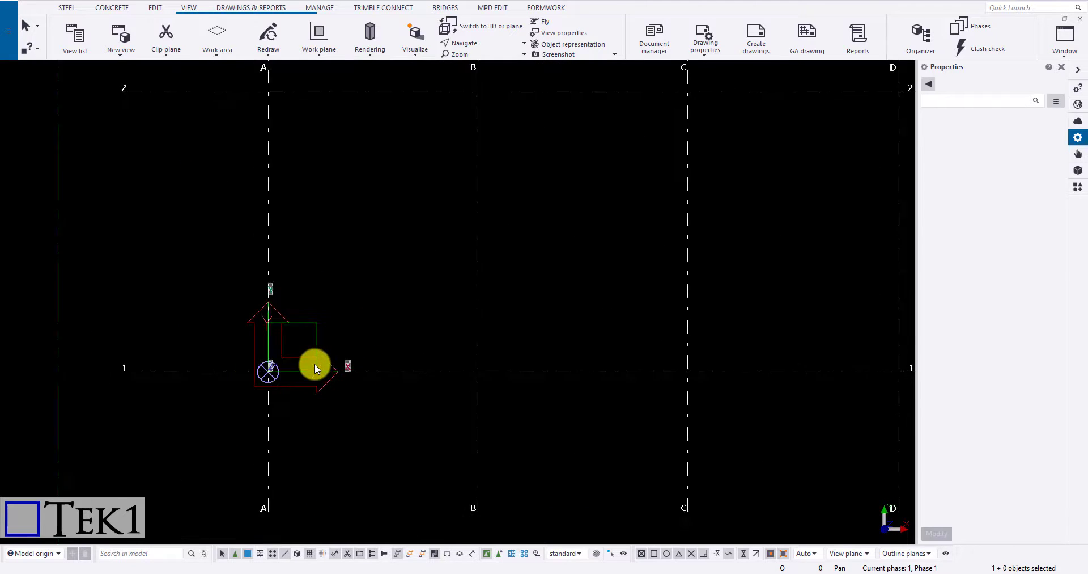
scroll(449, 240, up, 5)
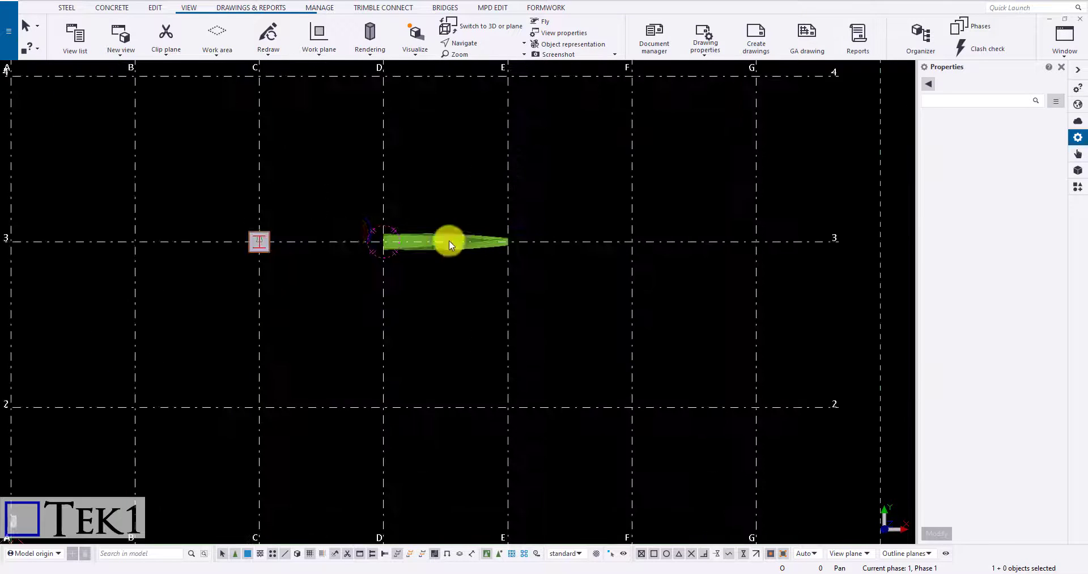
click(1080, 21)
Step: Create plan and elevation views along all grid lines, using PlanView for the XY views, and browse the named views
click(136, 54)
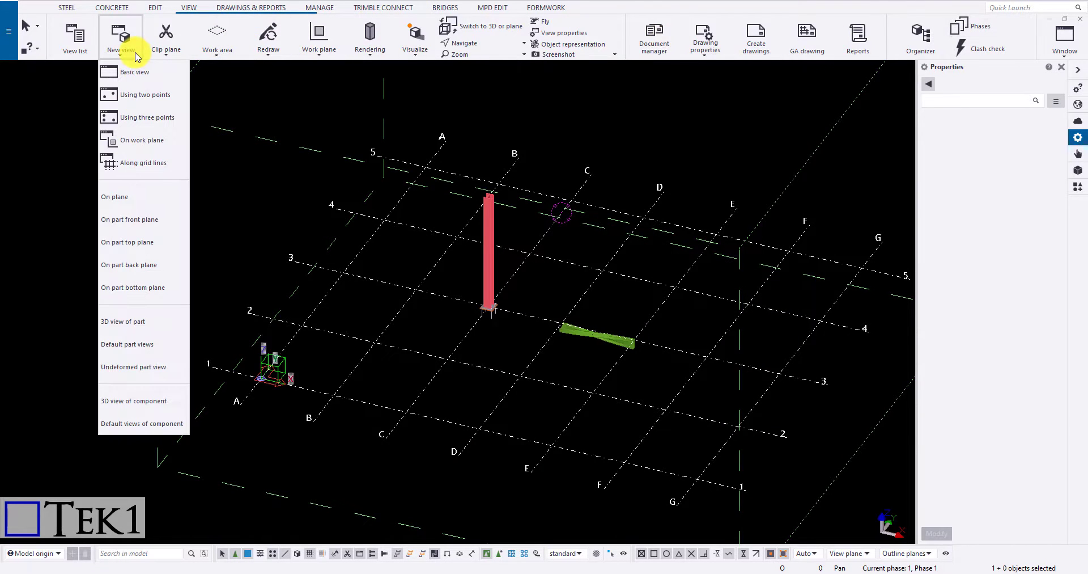
click(145, 163)
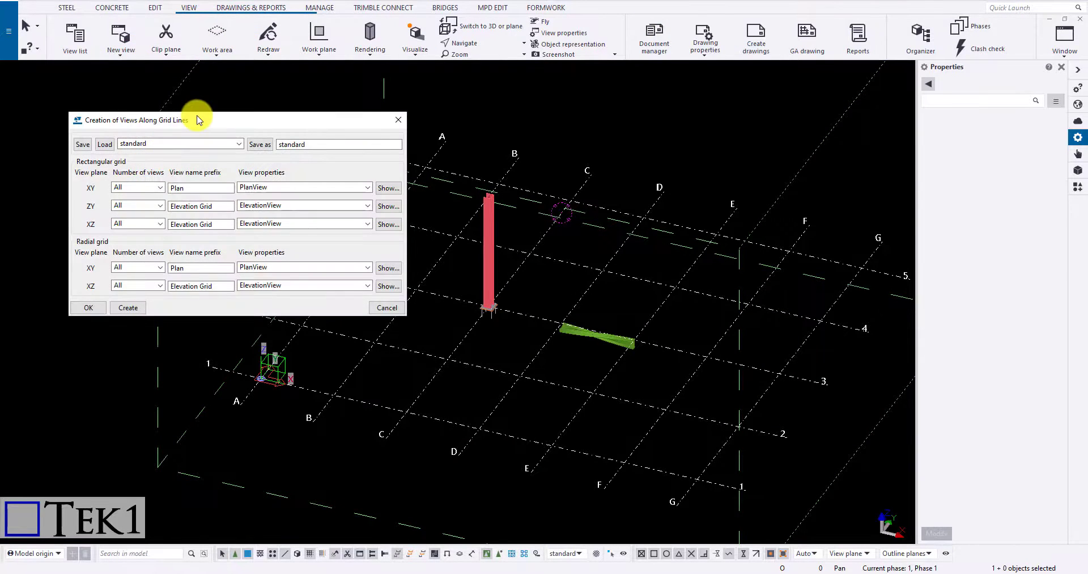
drag(246, 125, 328, 126)
click(412, 194)
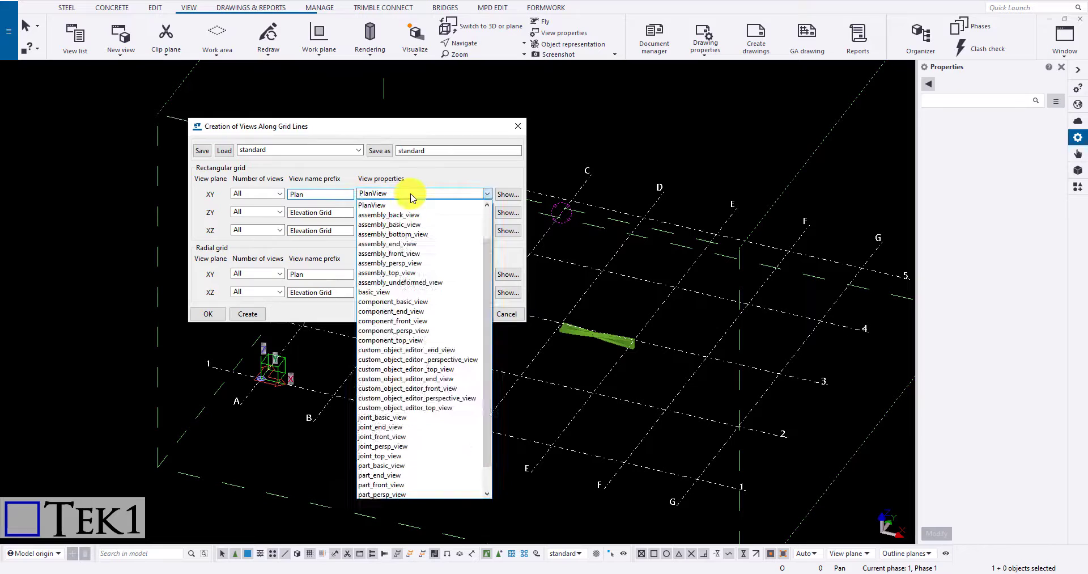
click(414, 194)
click(247, 314)
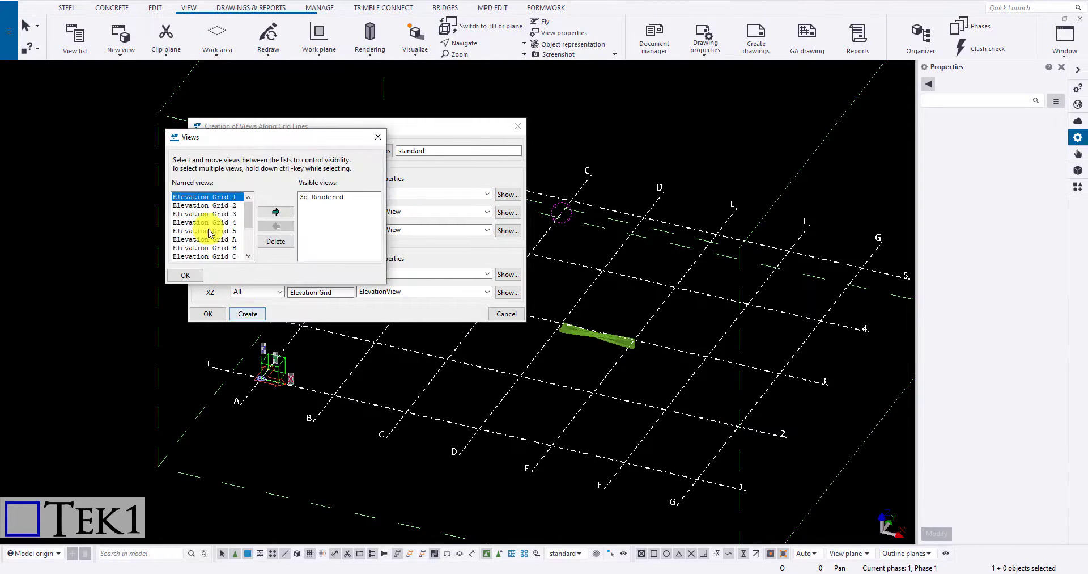
scroll(221, 220, down, 3)
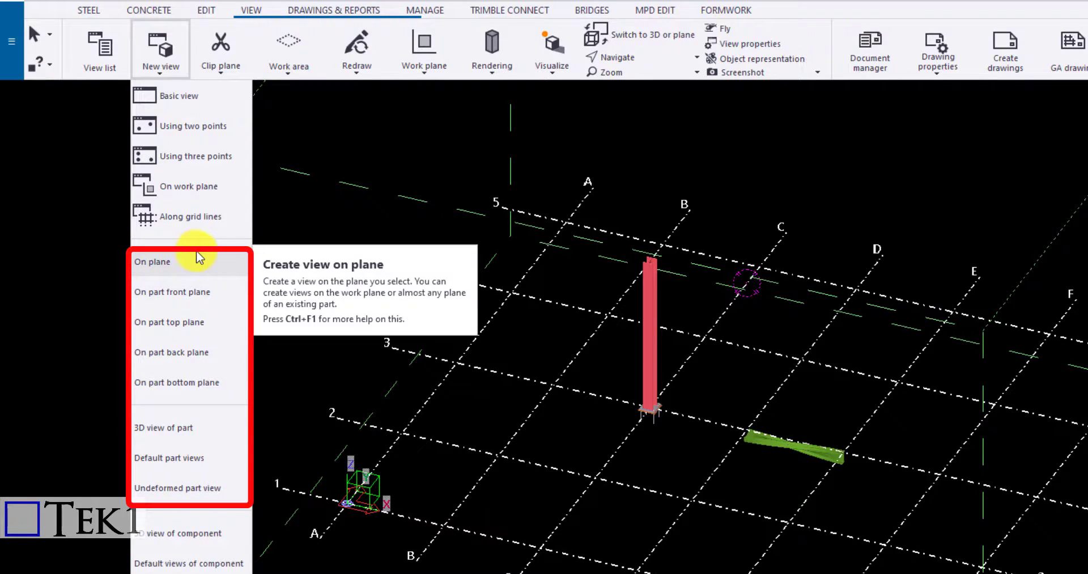
Step: Examine the view creation options available for the steel column, including those on its part planes
scroll(694, 365, up, 3)
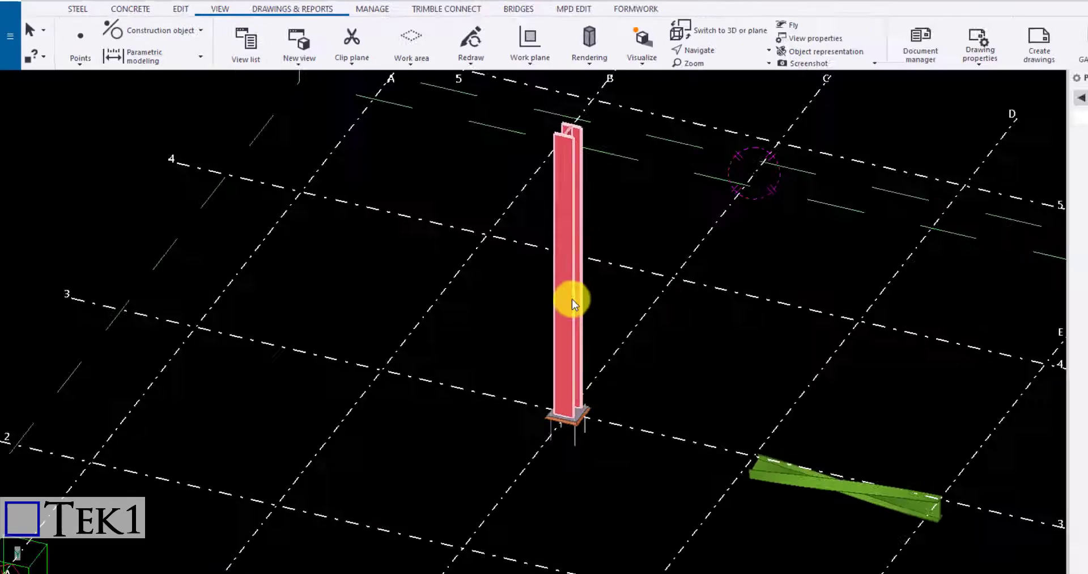
right_click(573, 298)
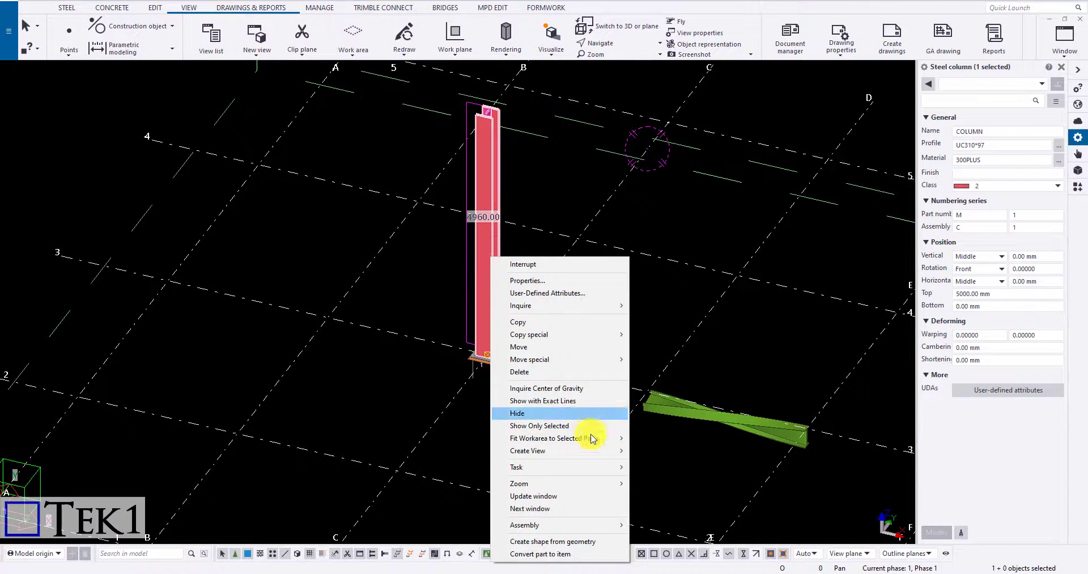
mouse_move(602, 454)
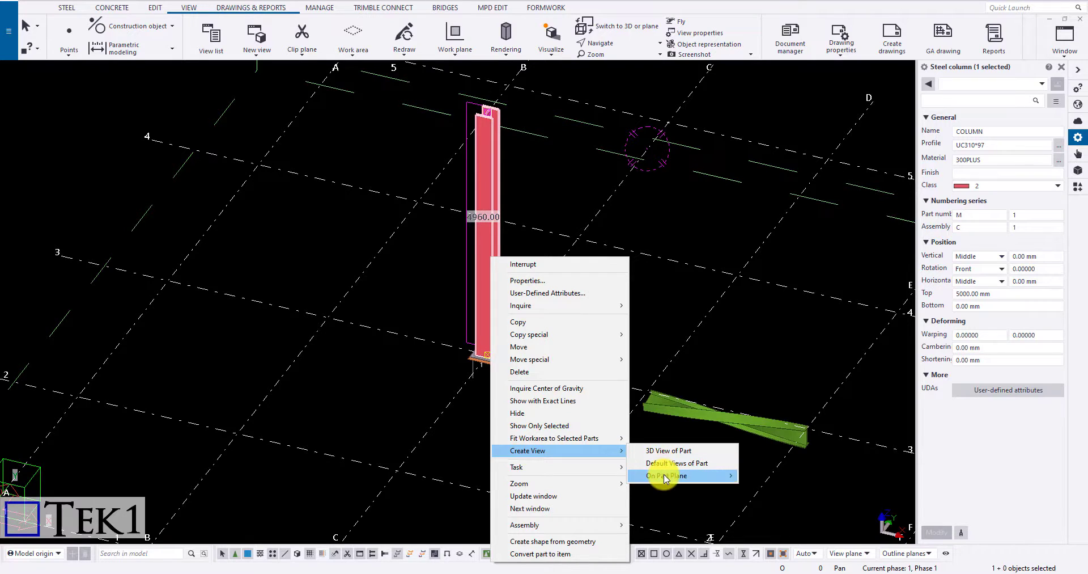
mouse_move(666, 480)
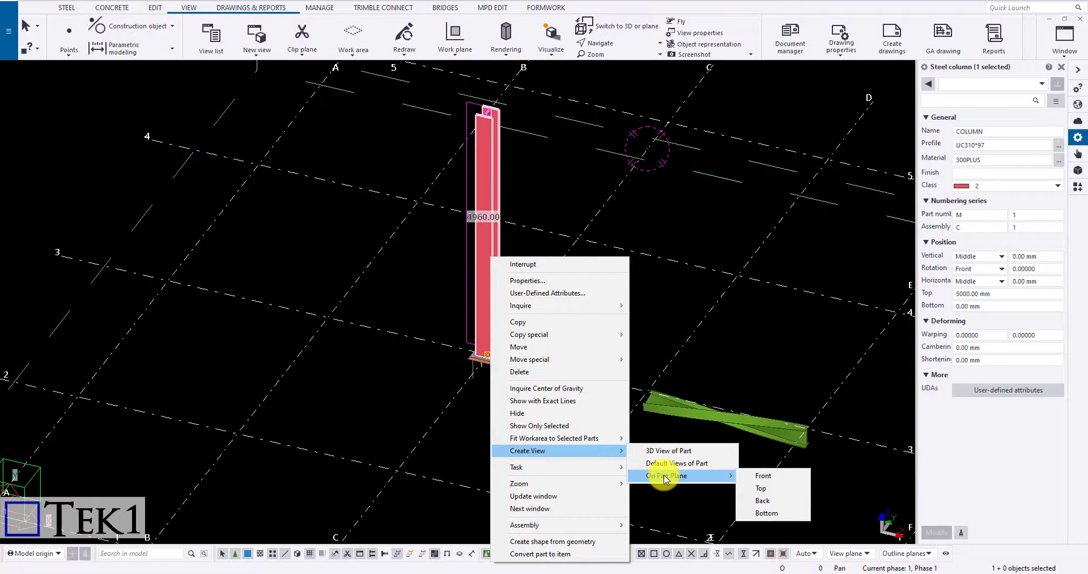
click(423, 274)
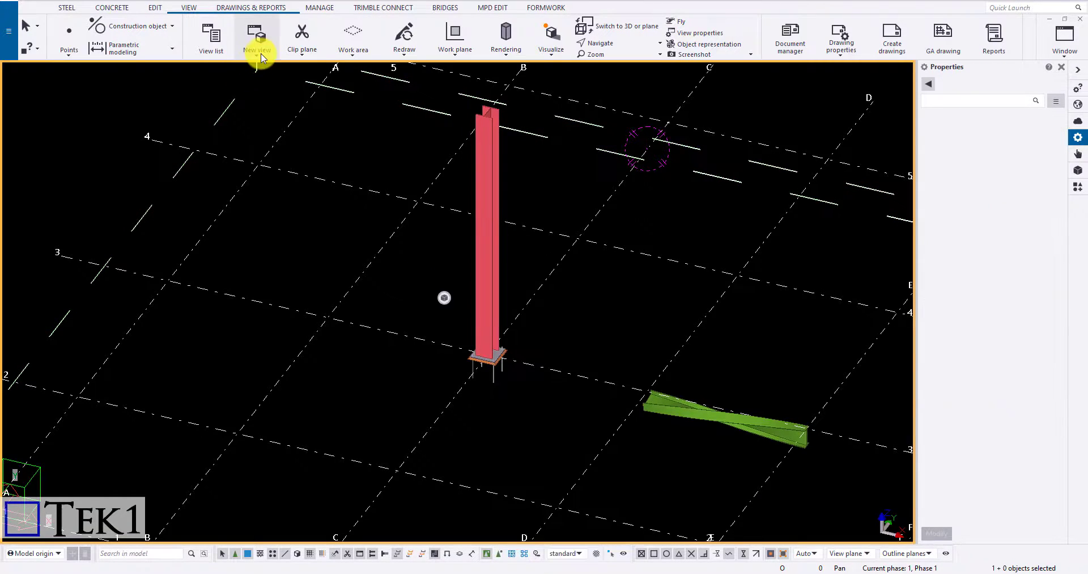
Step: Create a view on a face plane of the steel column and close that view
click(260, 53)
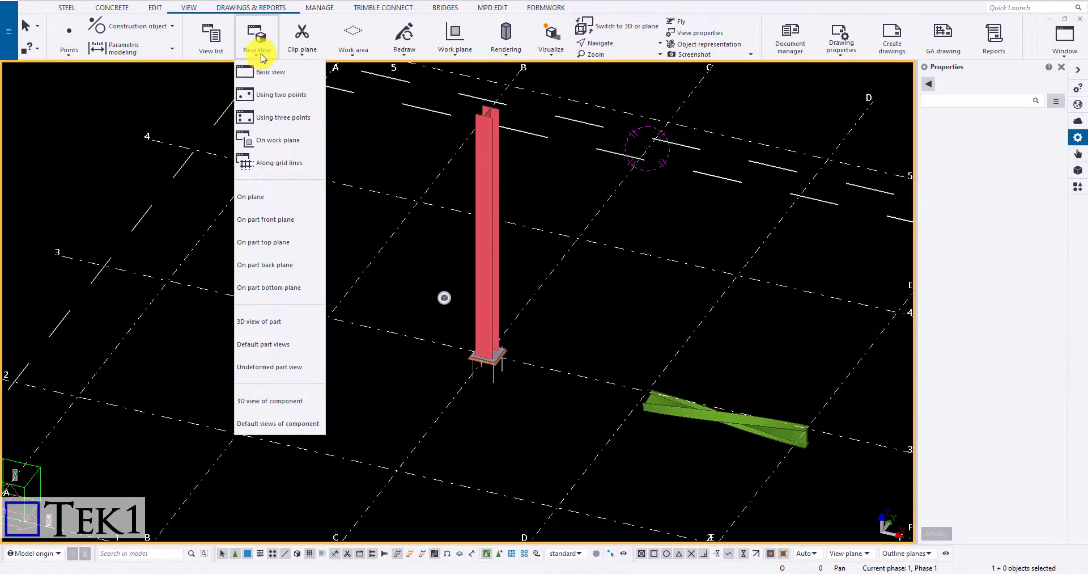
click(283, 197)
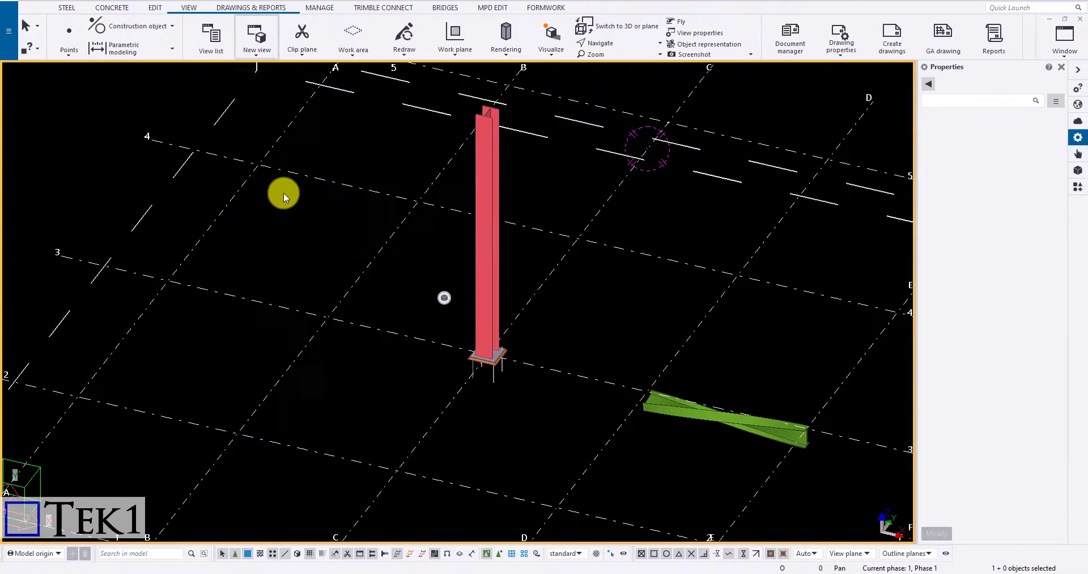
scroll(471, 255, up, 3)
scroll(497, 269, up, 5)
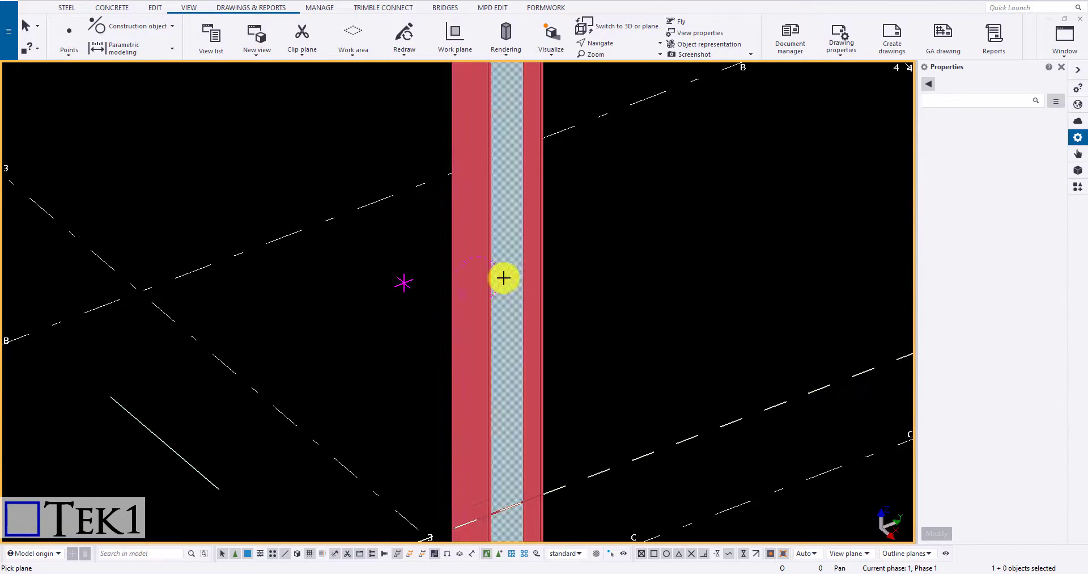
click(504, 278)
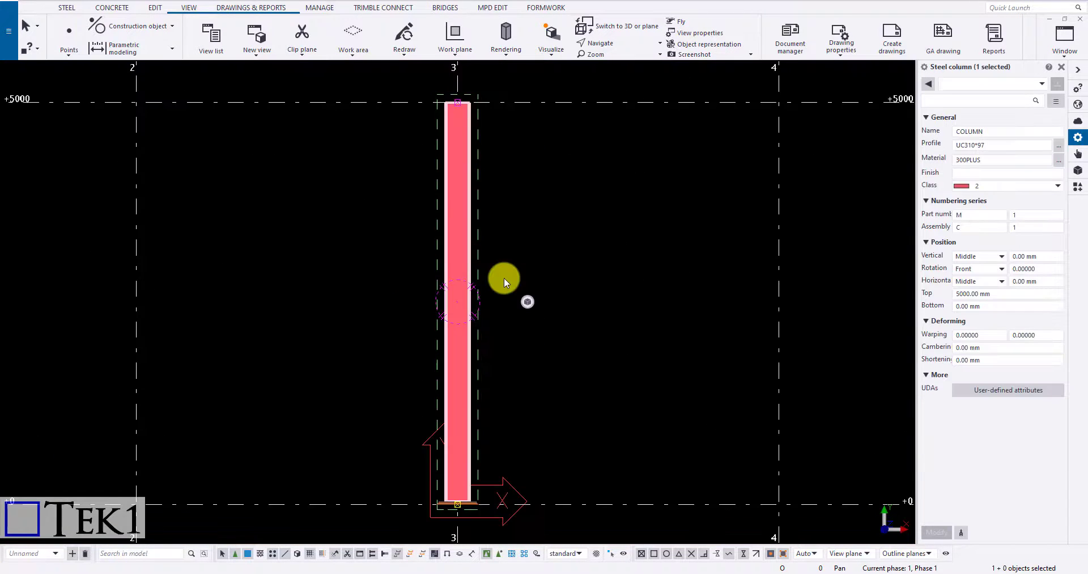
click(1080, 19)
Step: Create a view on the steel column's front plane, inspect it, and close it
click(257, 45)
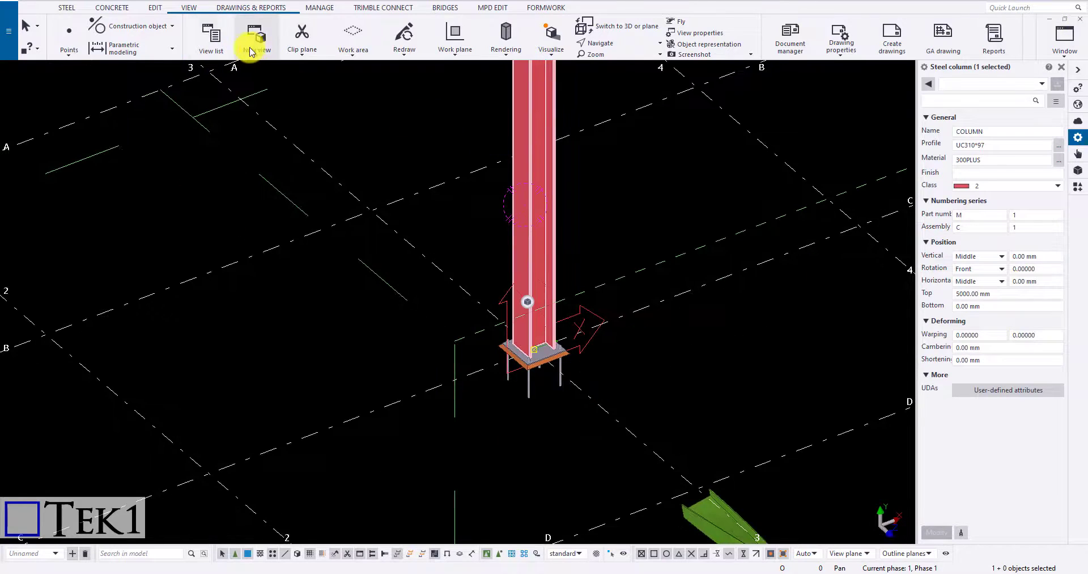
click(284, 219)
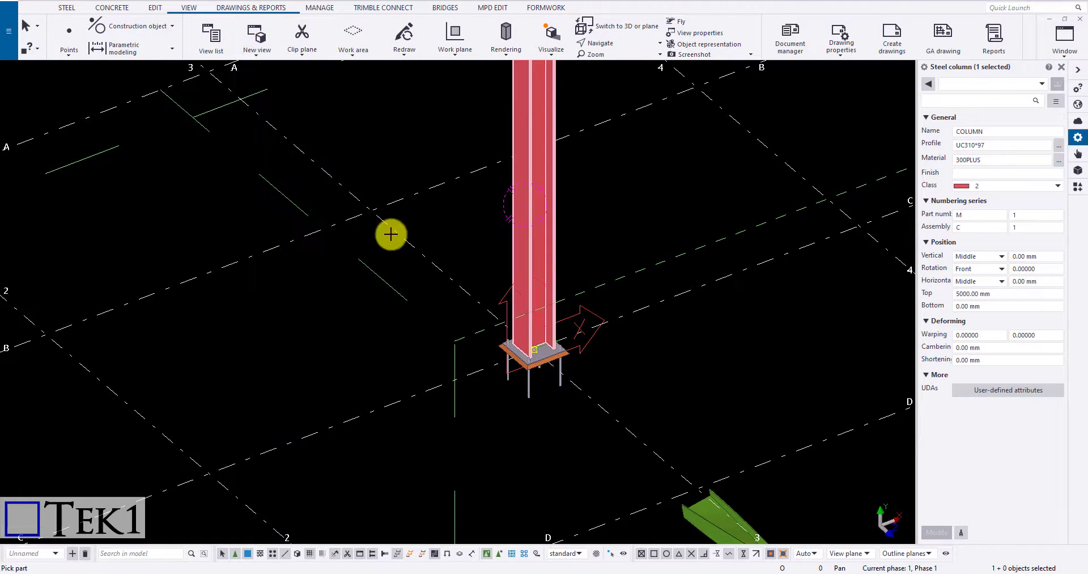
click(529, 212)
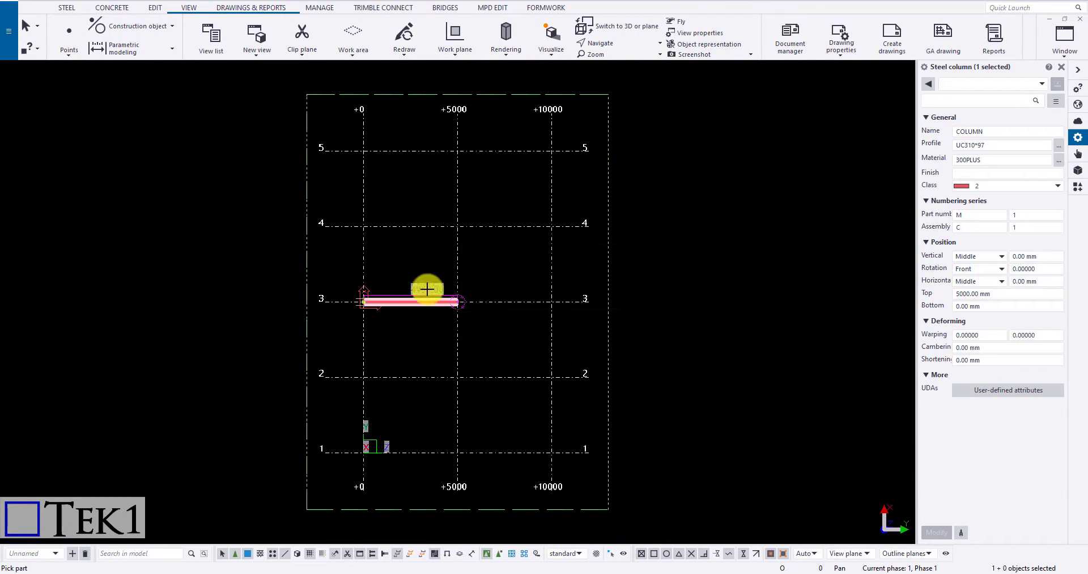
scroll(425, 289, up, 5)
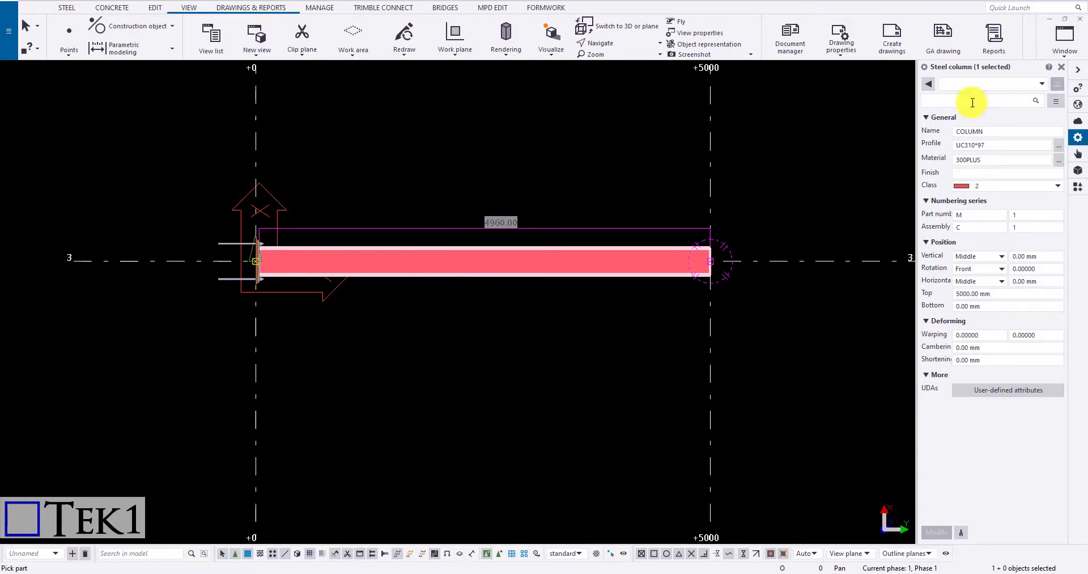
click(1080, 23)
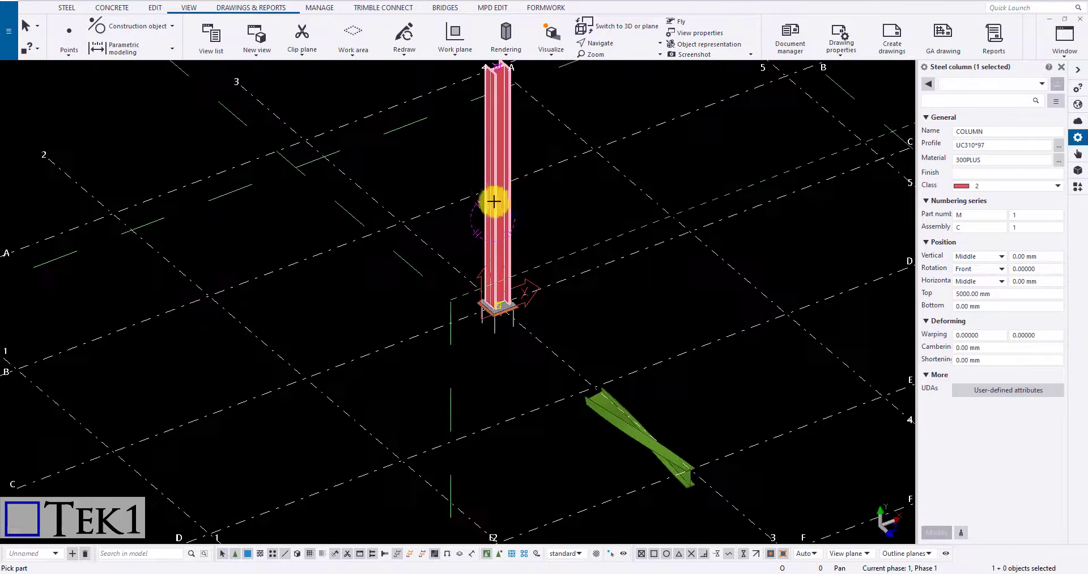
Step: Create the front part plane view again, using the view creation options of the steel column itself
right_click(512, 189)
click(522, 194)
right_click(506, 208)
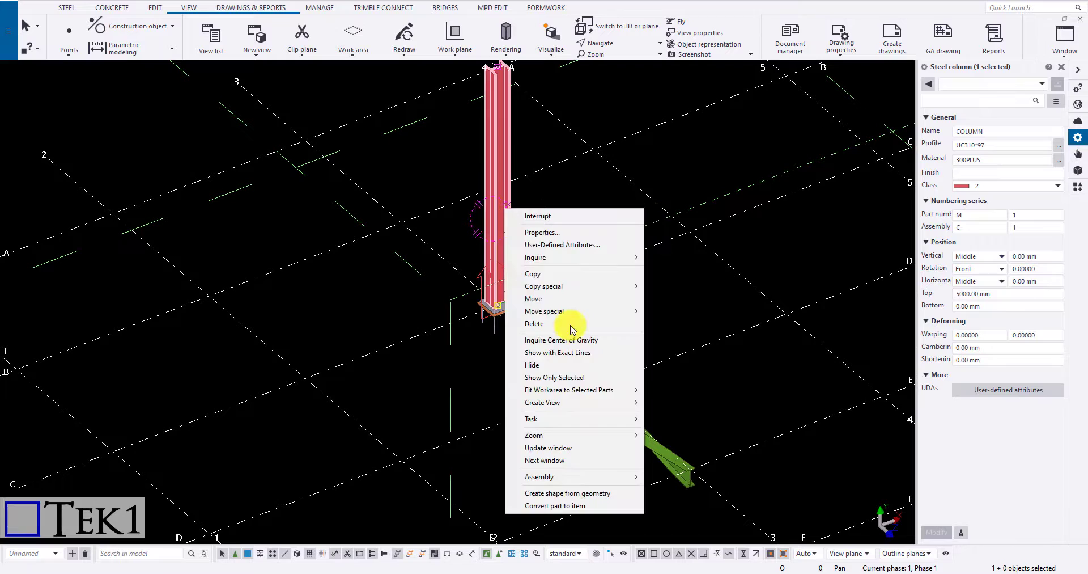
mouse_move(619, 412)
mouse_move(737, 428)
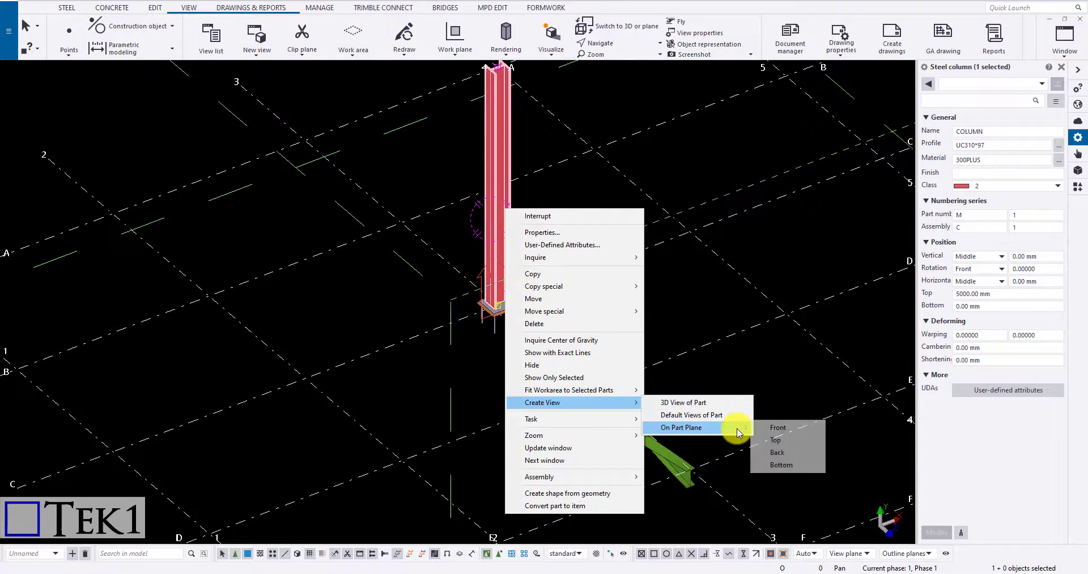
click(775, 425)
scroll(386, 309, up, 5)
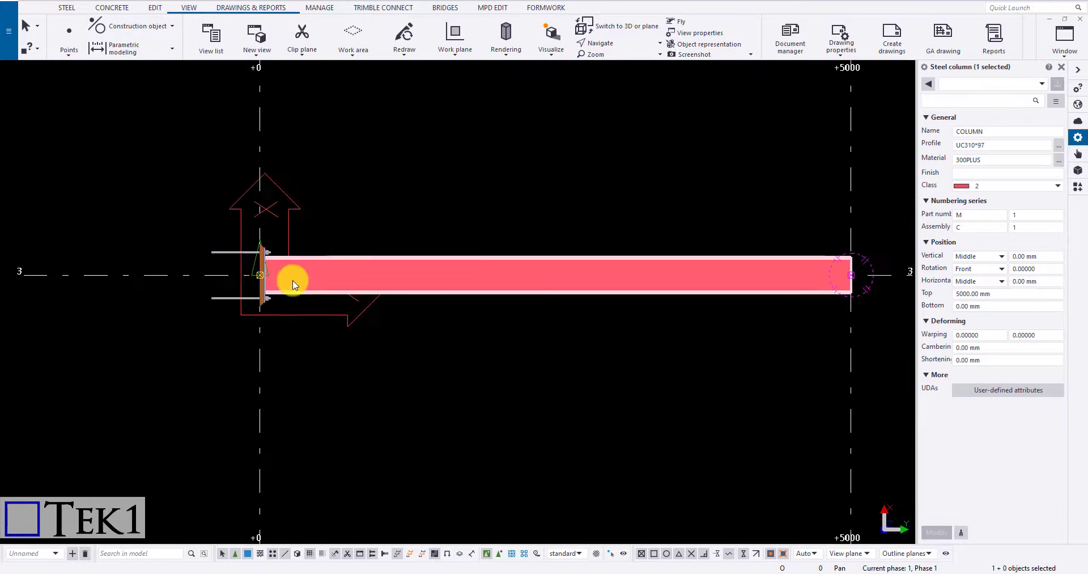
Step: Create a view on the steel column's top plane, inspect the column in it, and close the view
click(257, 37)
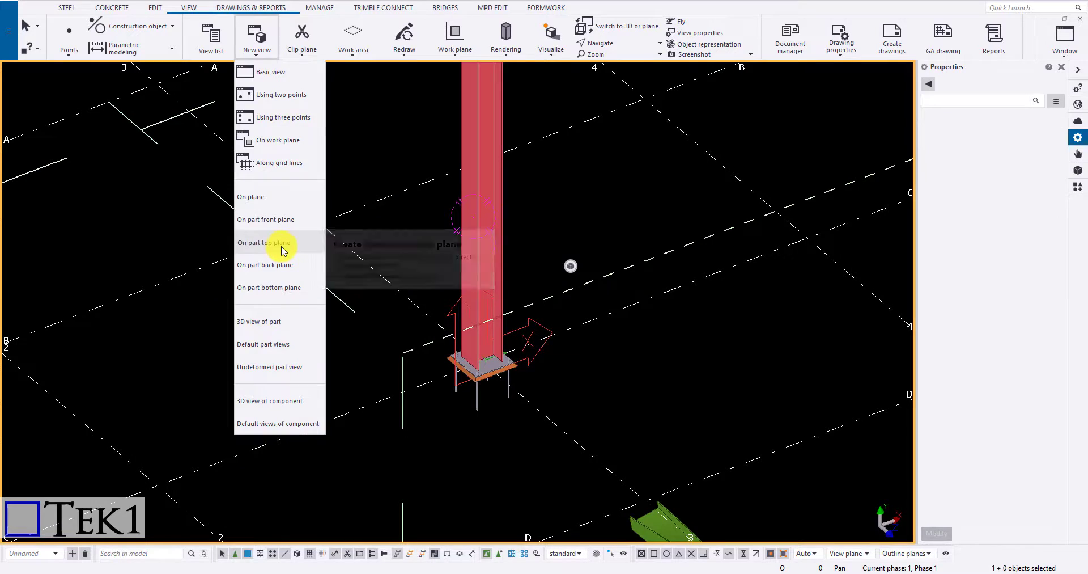
click(283, 244)
click(468, 245)
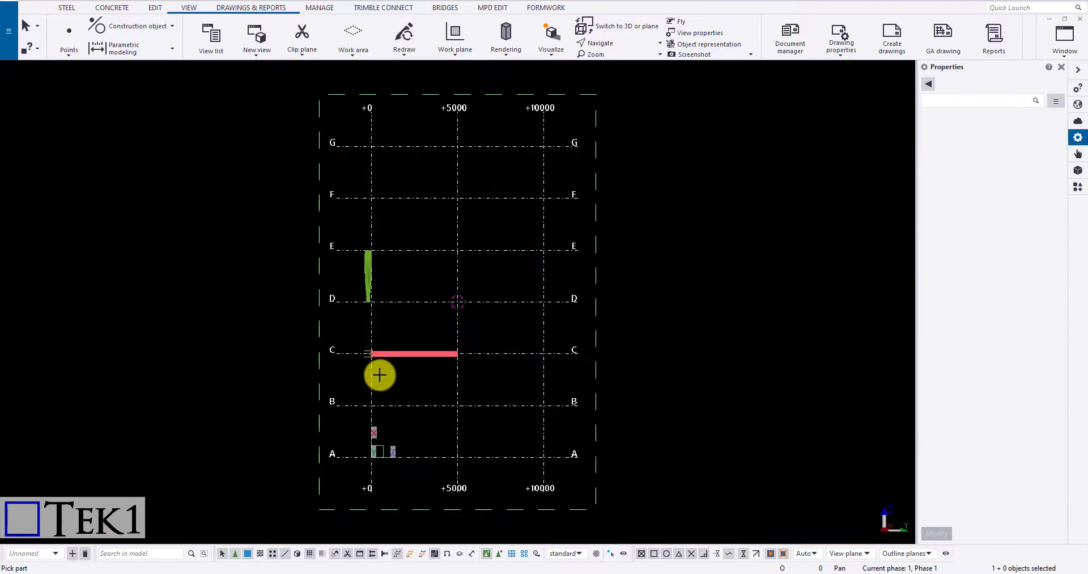
scroll(379, 374, up, 4)
click(1080, 18)
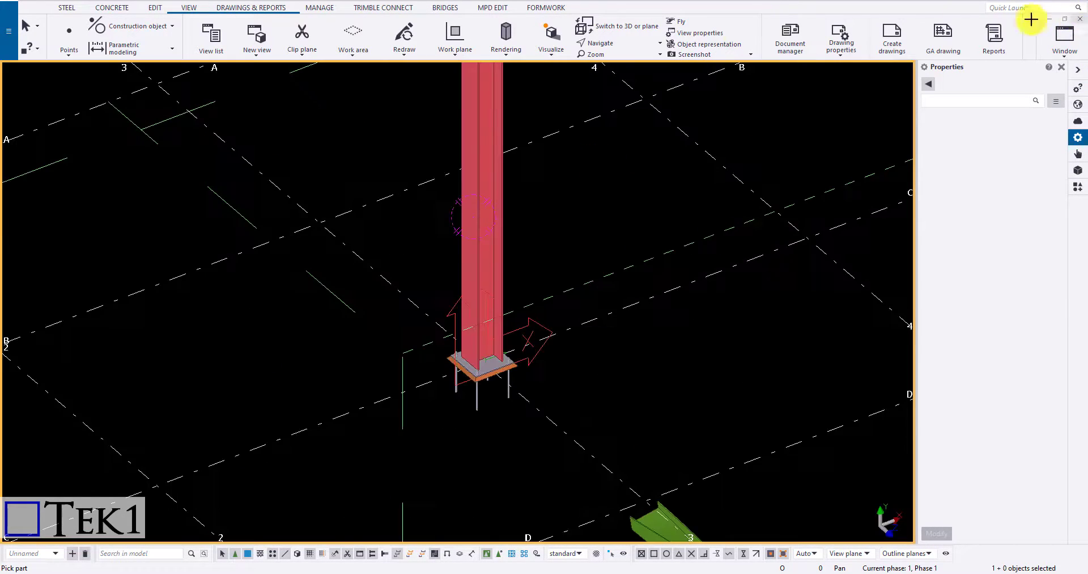
Step: Create a view on the steel column's back plane, inspect the column in it, and close the view
click(255, 52)
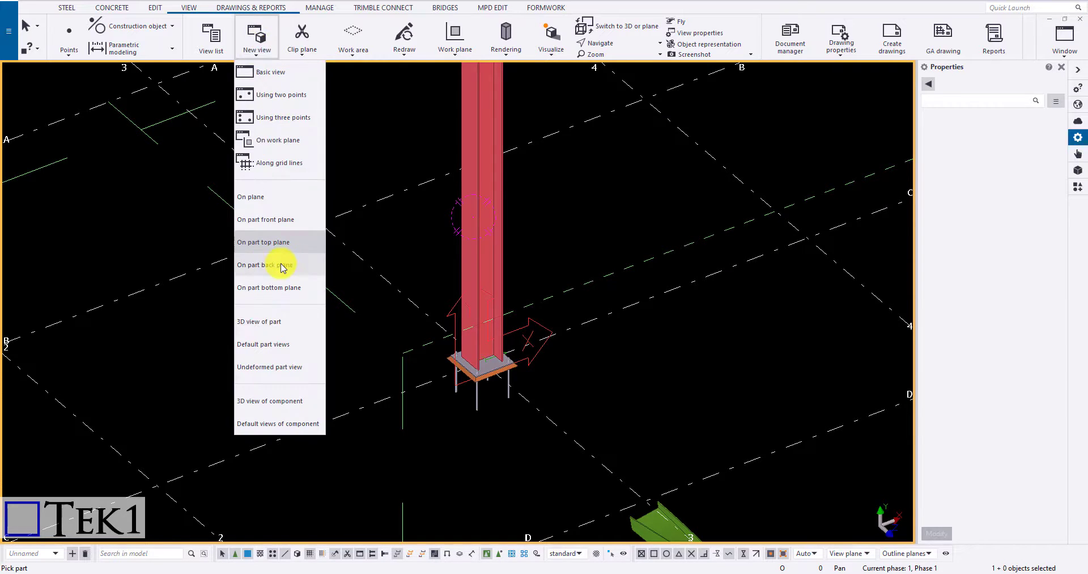
click(280, 264)
click(506, 266)
scroll(493, 298, up, 3)
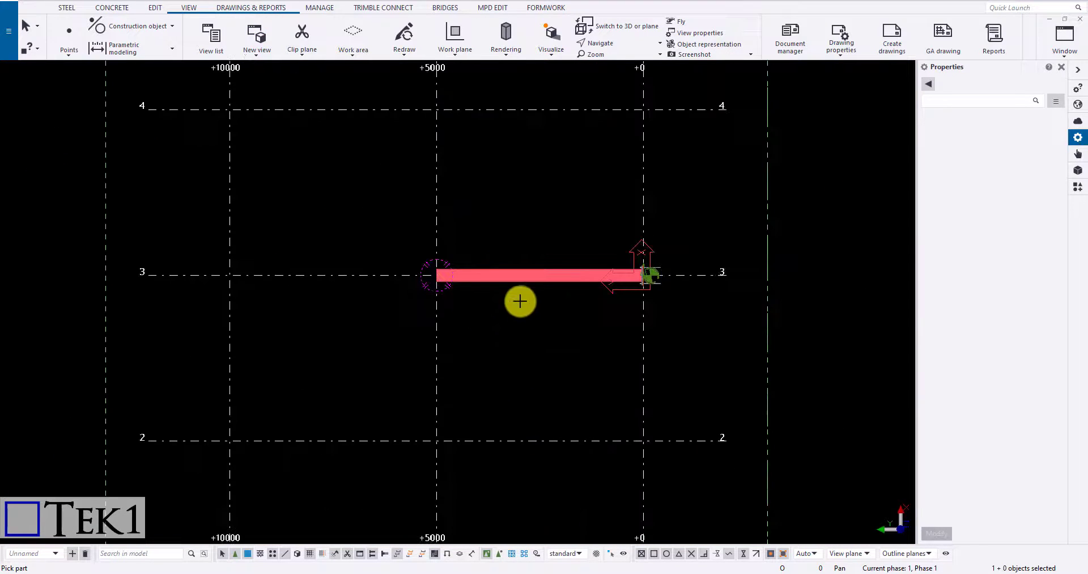
click(1080, 19)
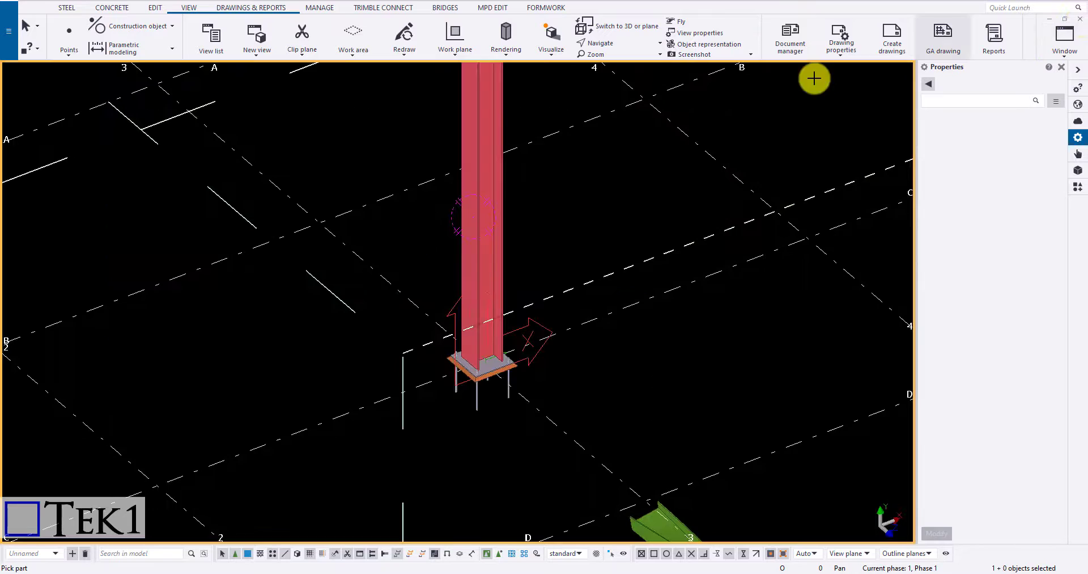
Step: Create a view on the steel column's bottom plane
click(265, 57)
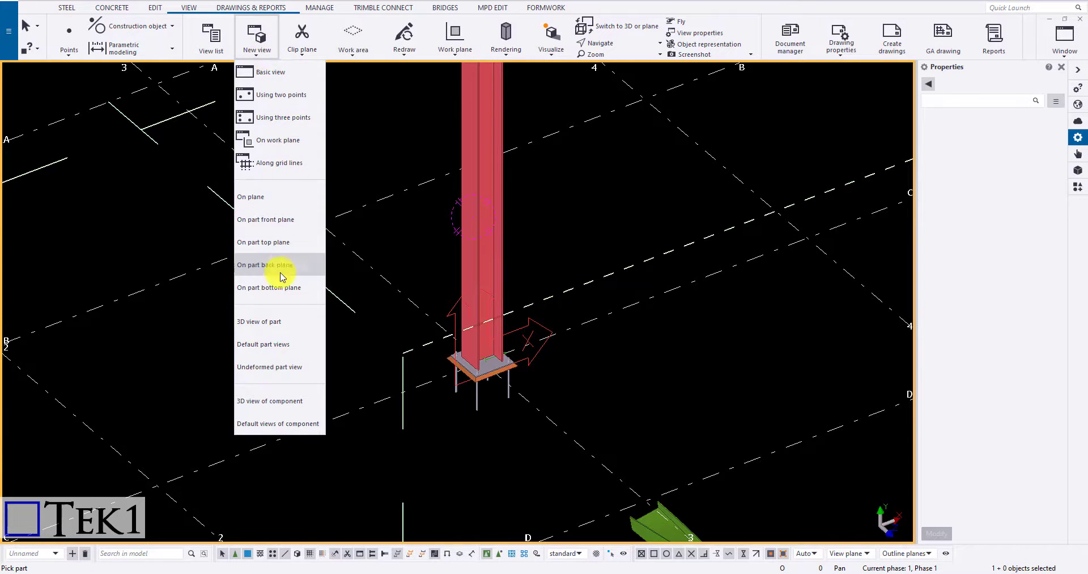
click(275, 290)
click(478, 242)
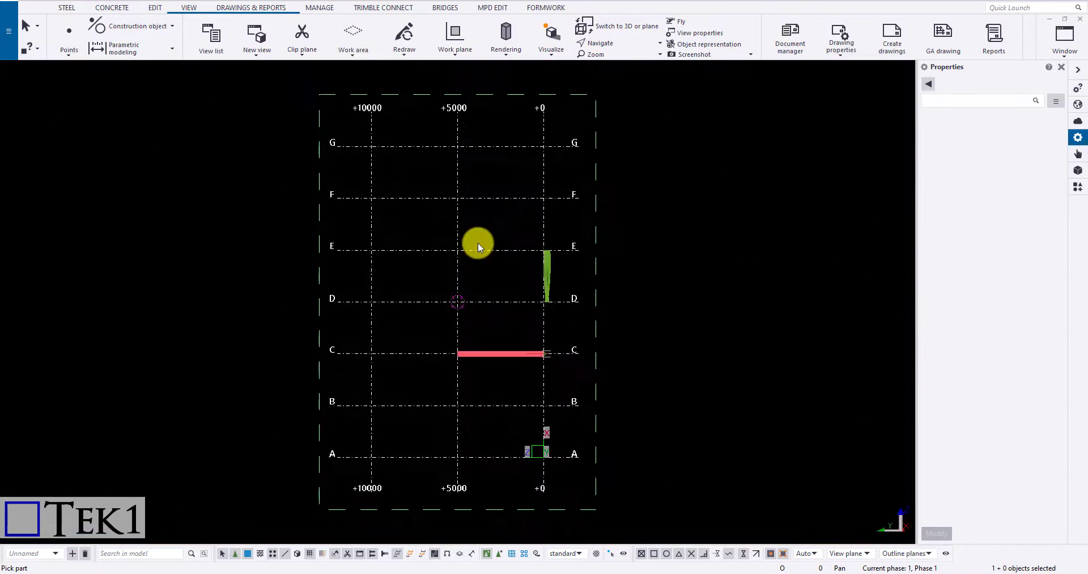
Step: Create a 3D view of the steel column
click(274, 55)
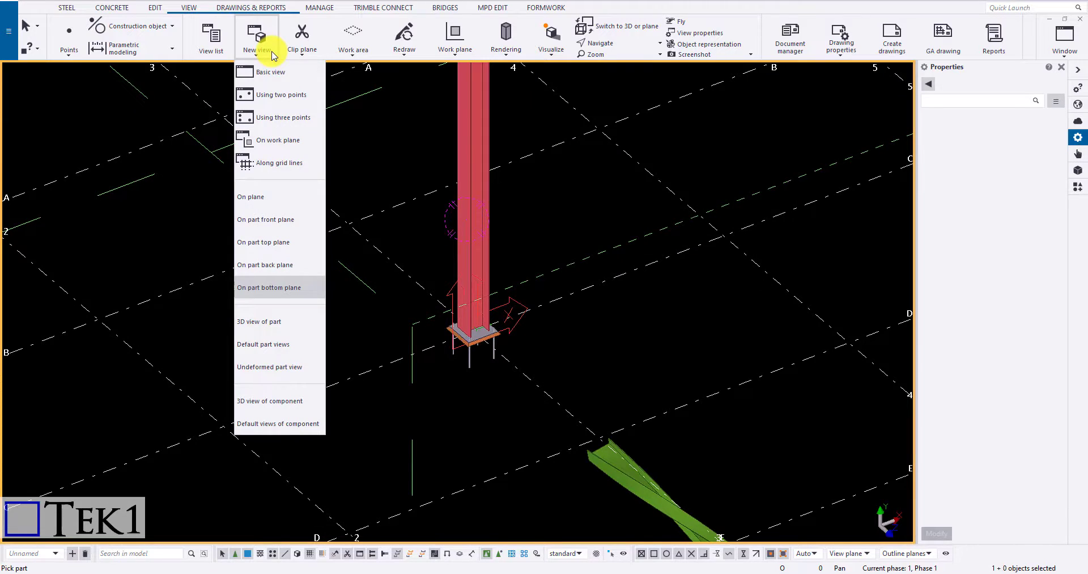
click(265, 325)
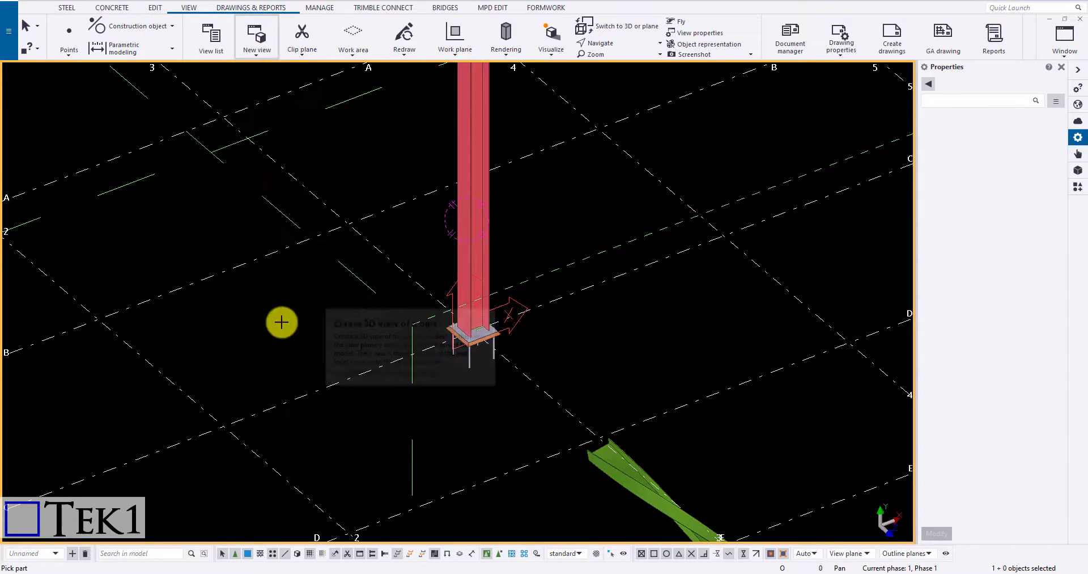
click(487, 237)
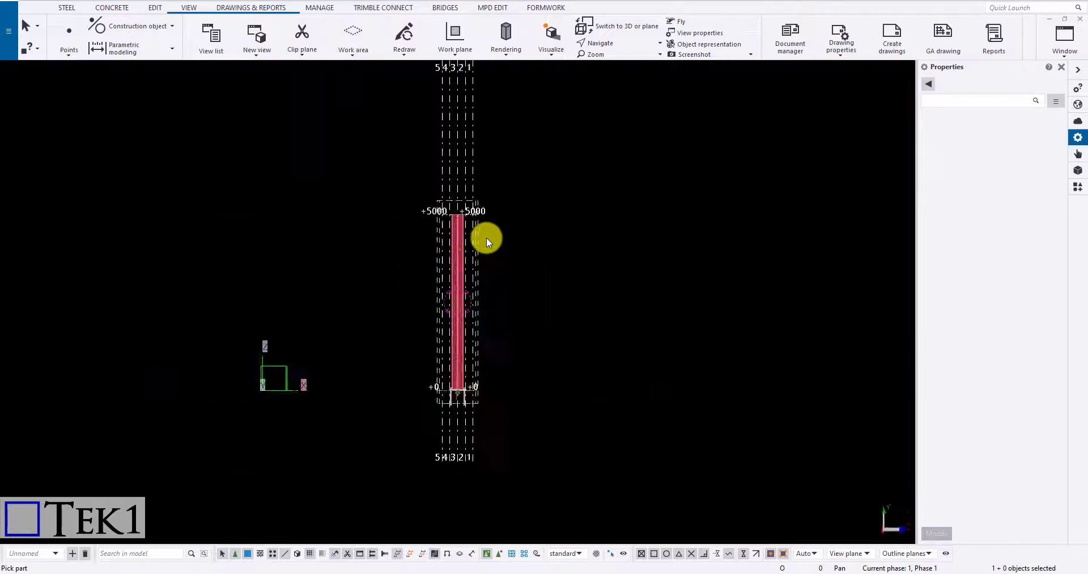
Step: Create the default part views of the steel column and browse the resulting open views
click(257, 34)
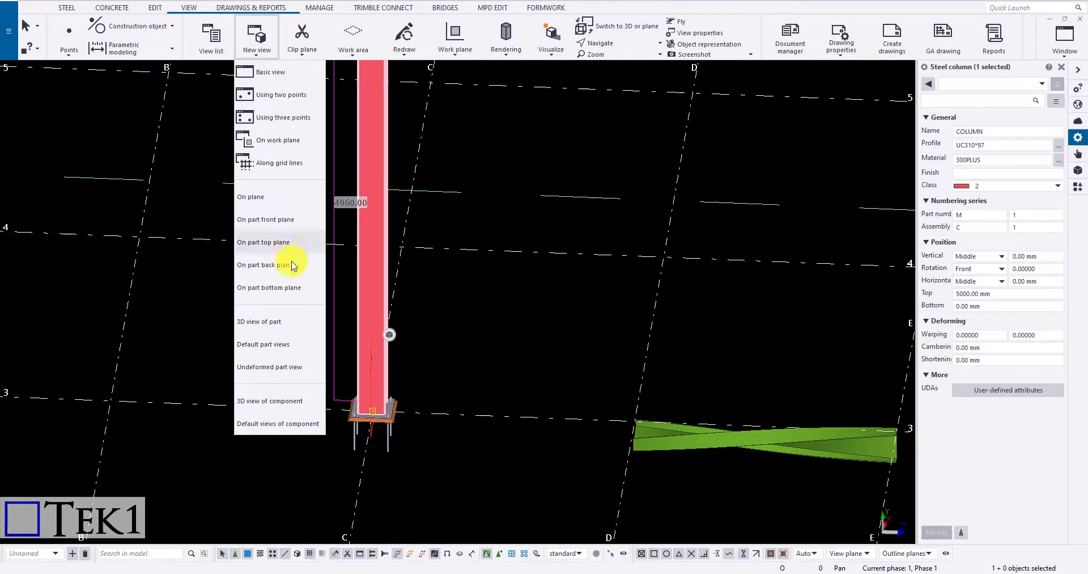
click(288, 328)
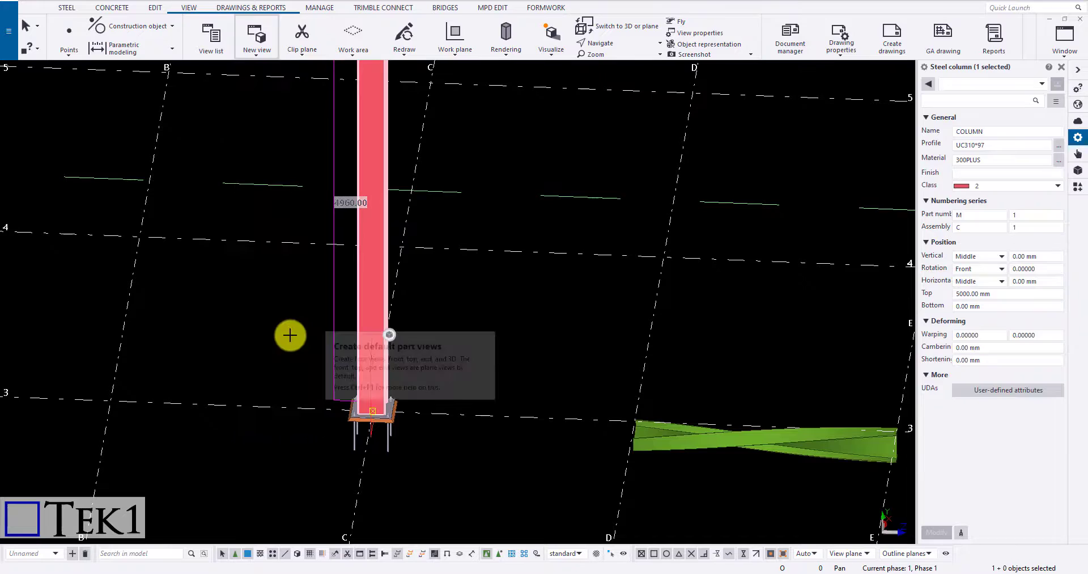
click(361, 289)
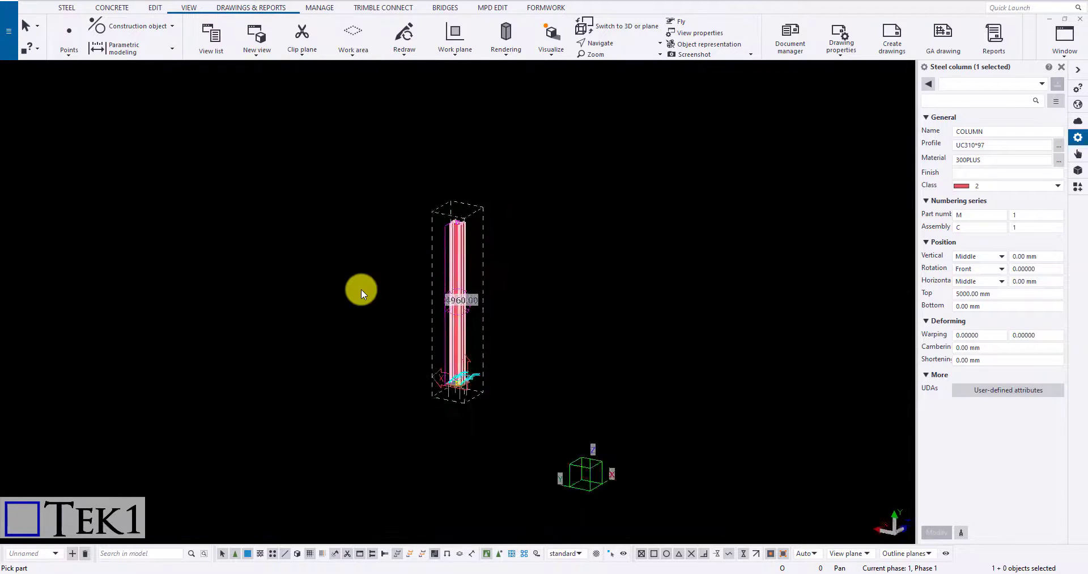
click(1051, 73)
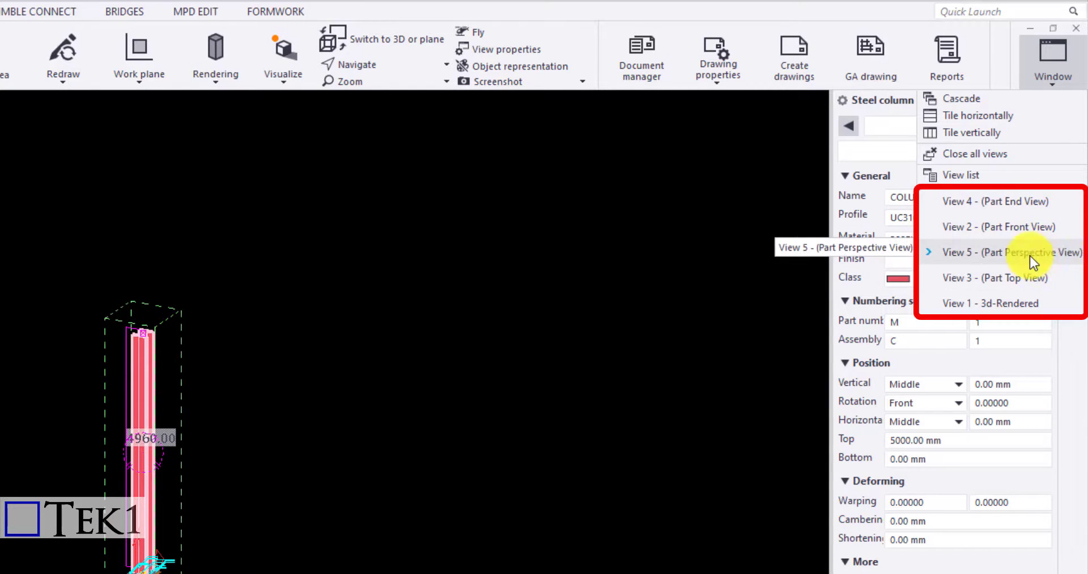
click(963, 99)
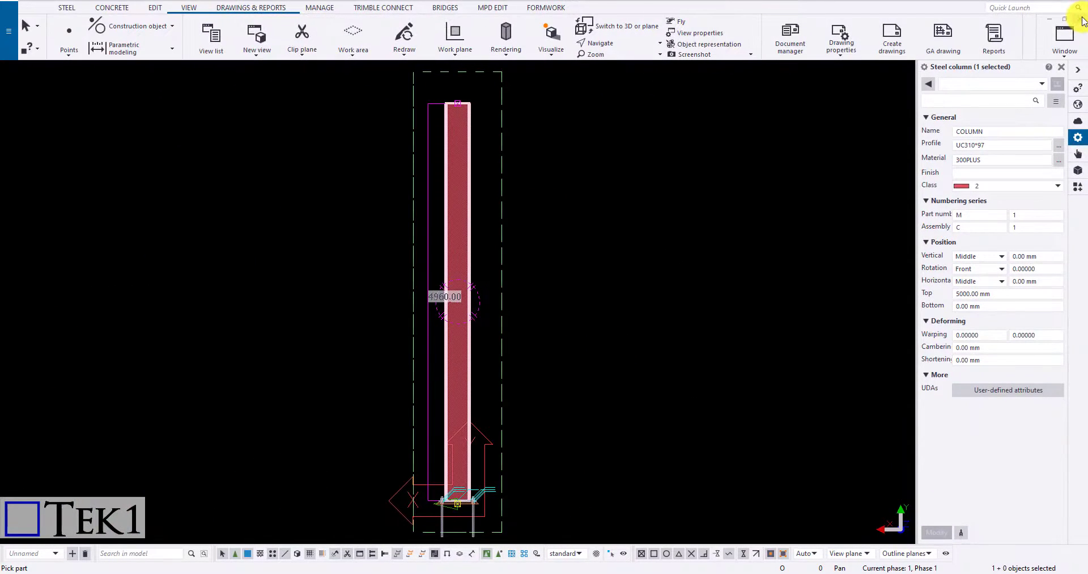
Step: Check the deforming properties of the twisted green beam and create an undeformed part view of it
click(258, 34)
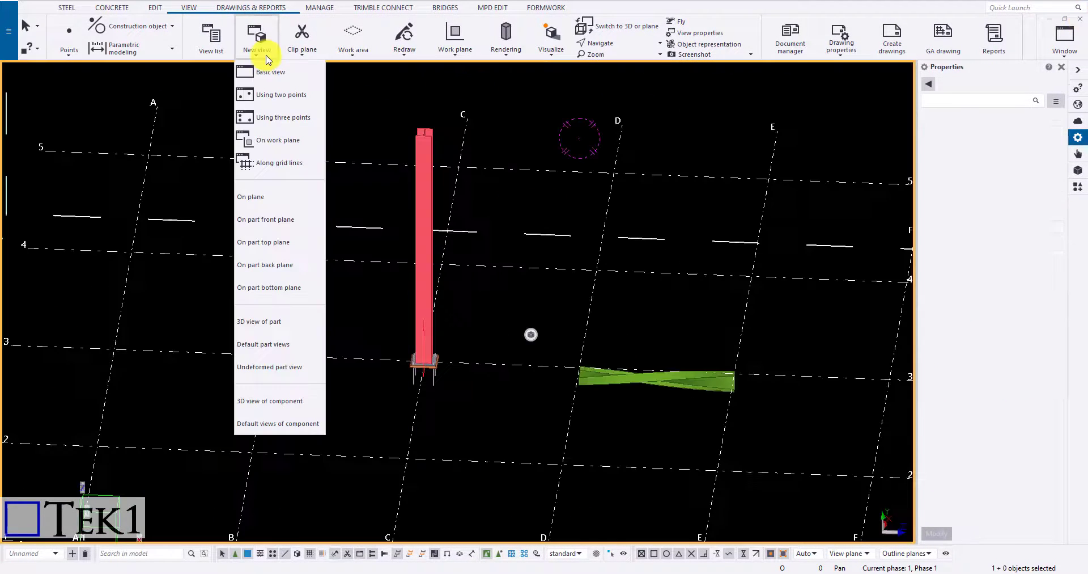
click(269, 367)
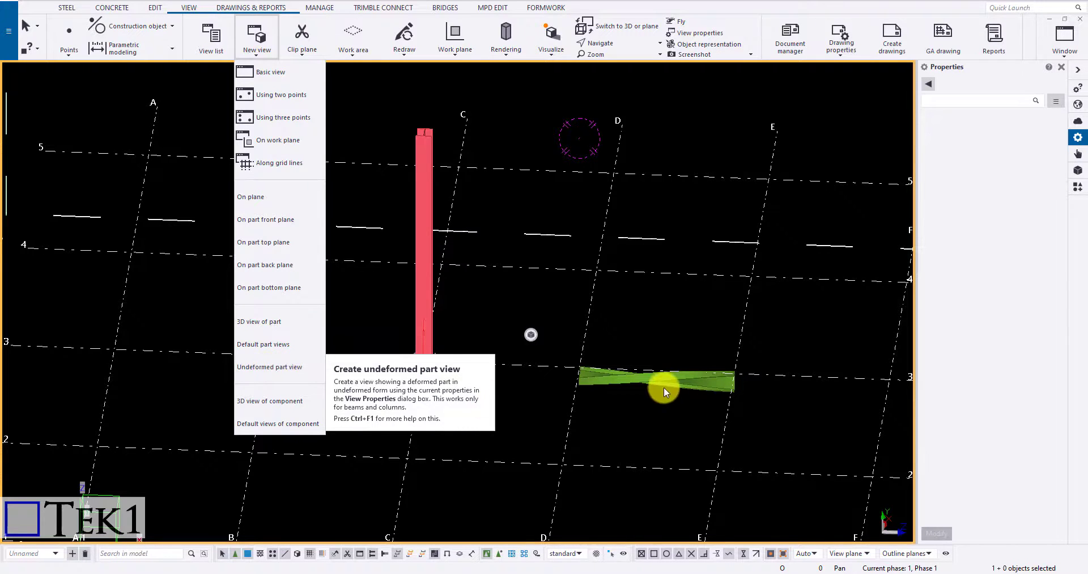
click(663, 386)
click(679, 377)
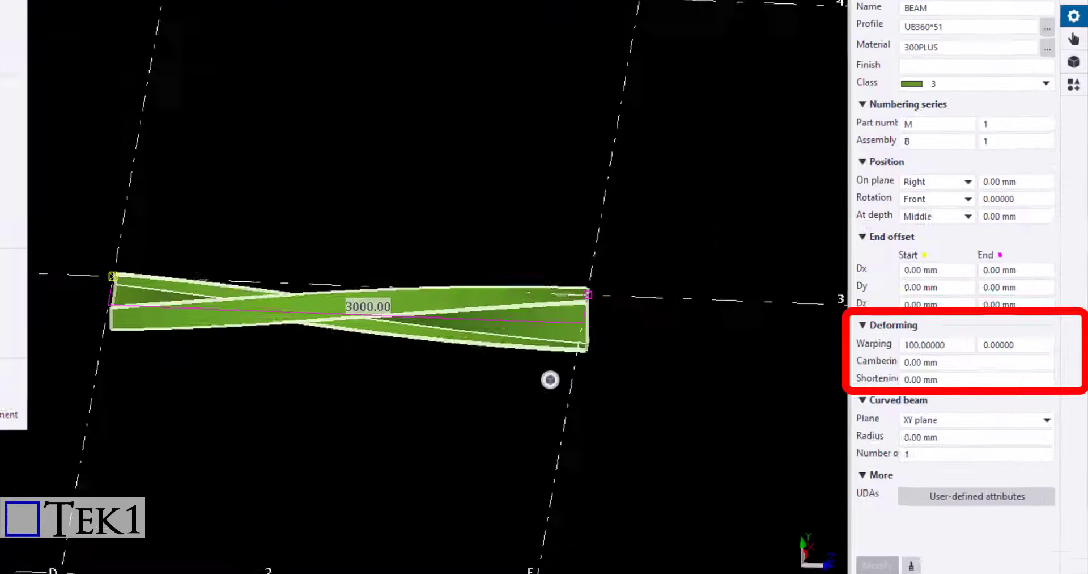
click(257, 34)
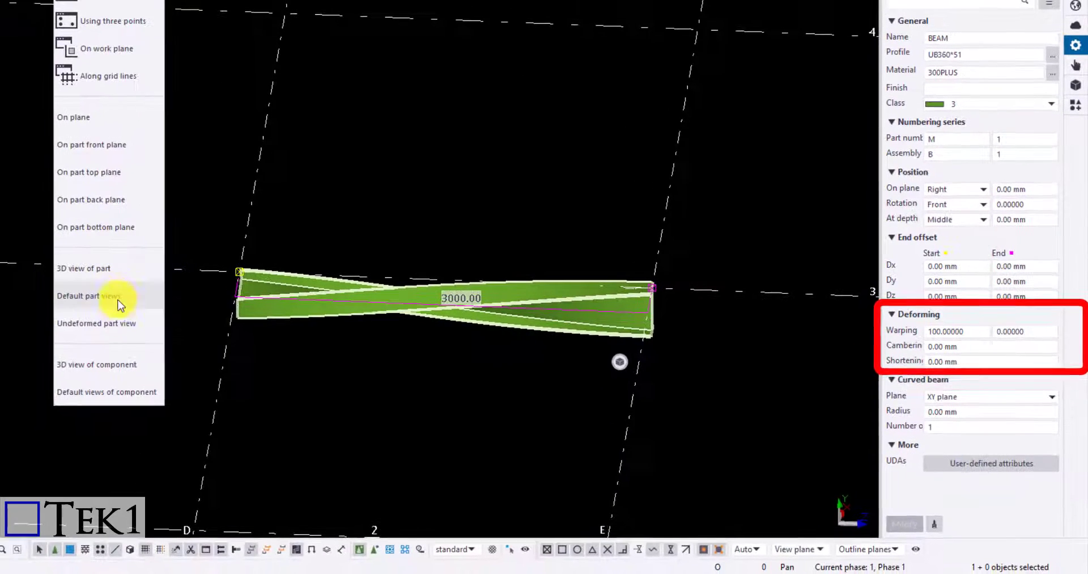
click(32, 328)
click(273, 301)
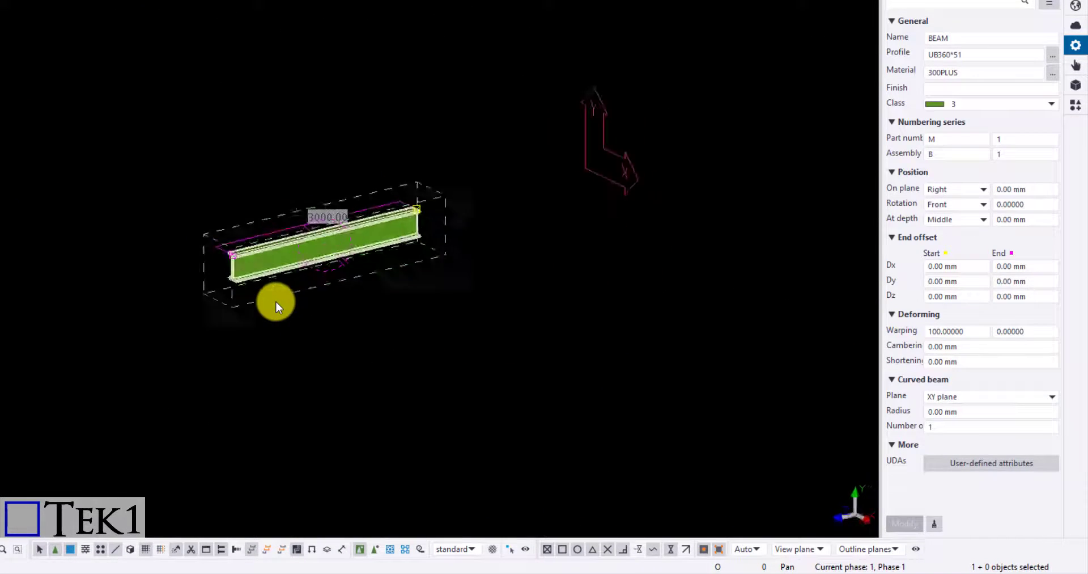
Step: Create a 3D view of the base plate component at the foot of the steel column
click(253, 57)
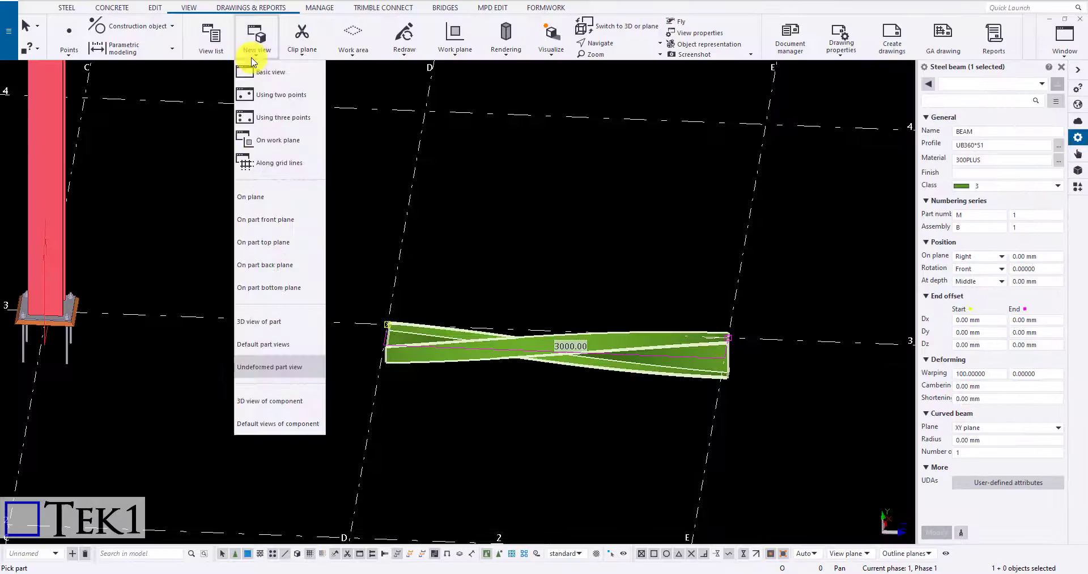
click(280, 401)
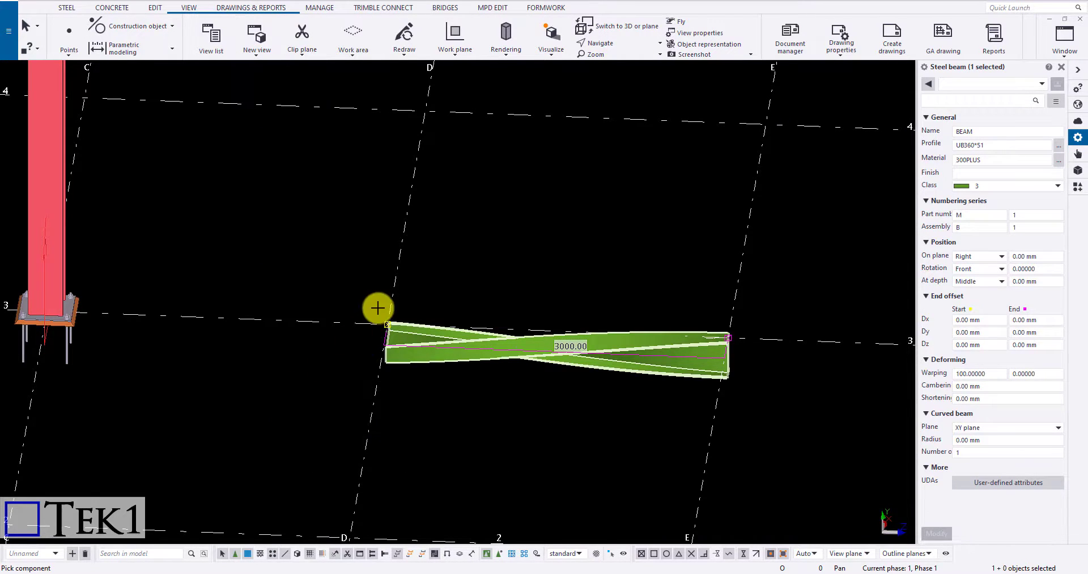
scroll(199, 337, down, 3)
scroll(296, 300, up, 8)
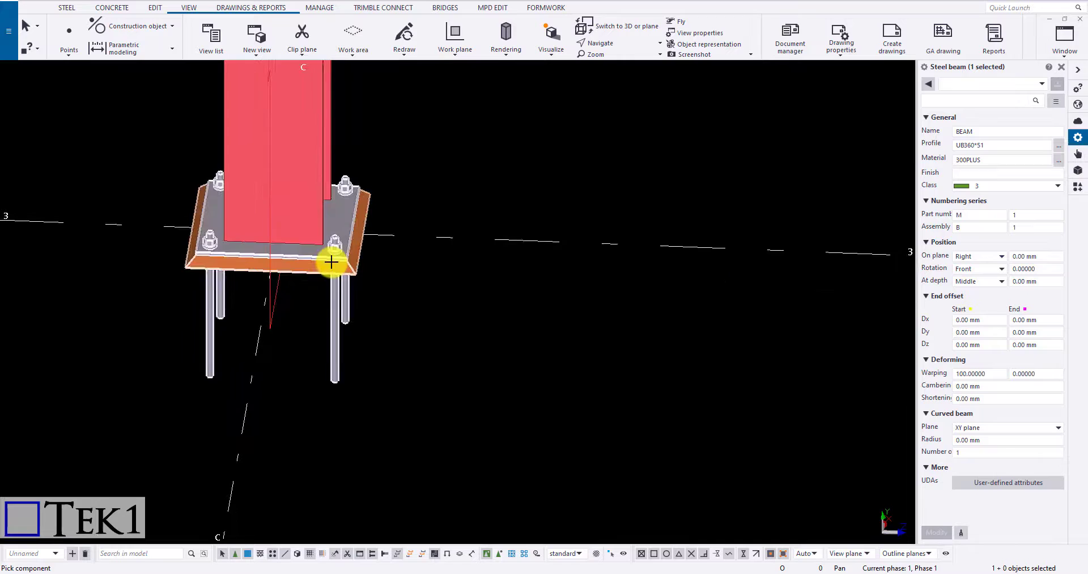
click(491, 555)
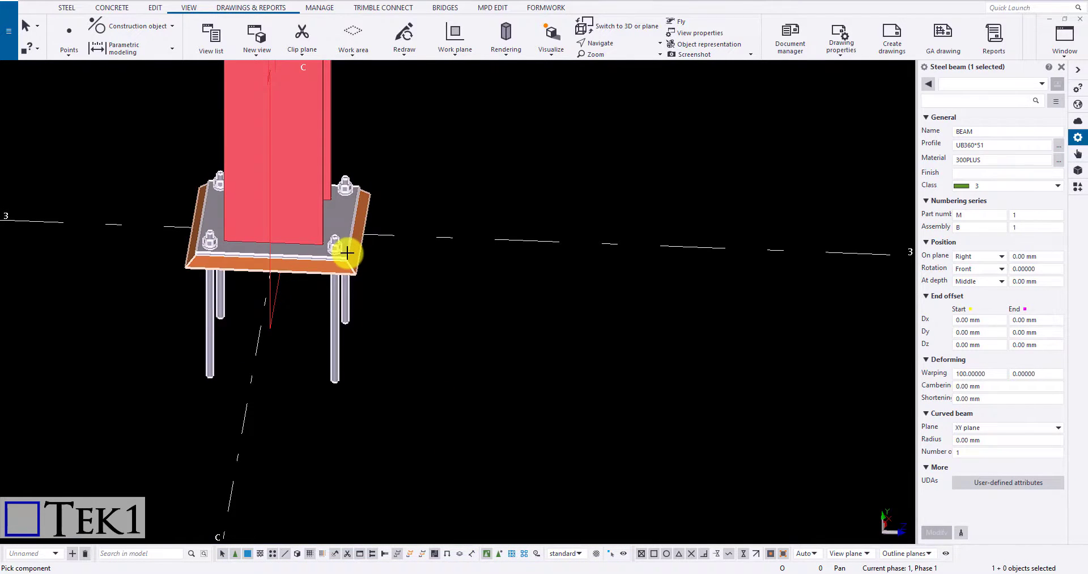
key(Home)
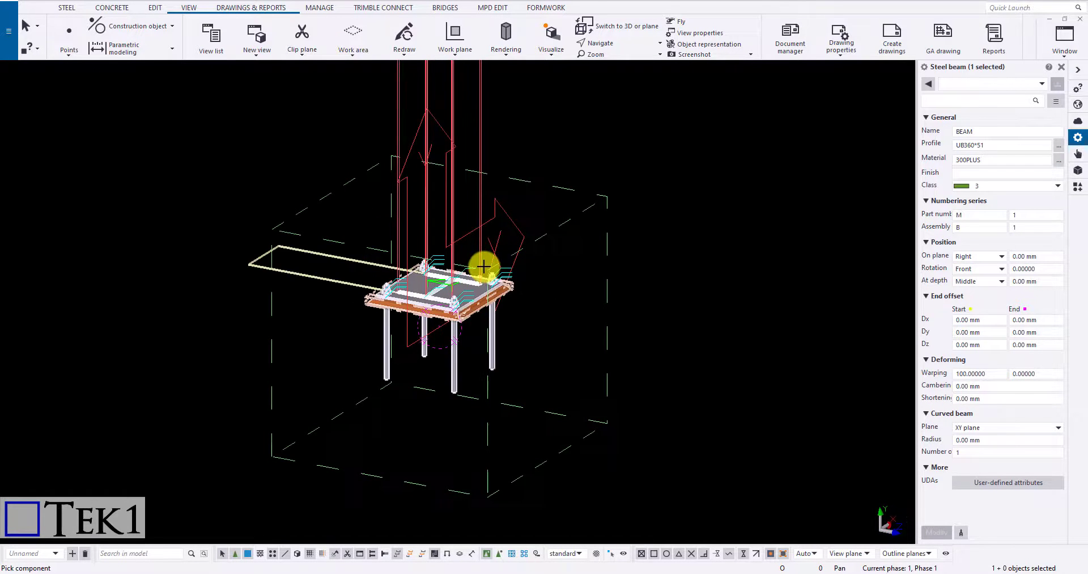
click(483, 265)
Step: Create the default views of the steel column's base plate component and close the open component views after reviewing them
click(252, 56)
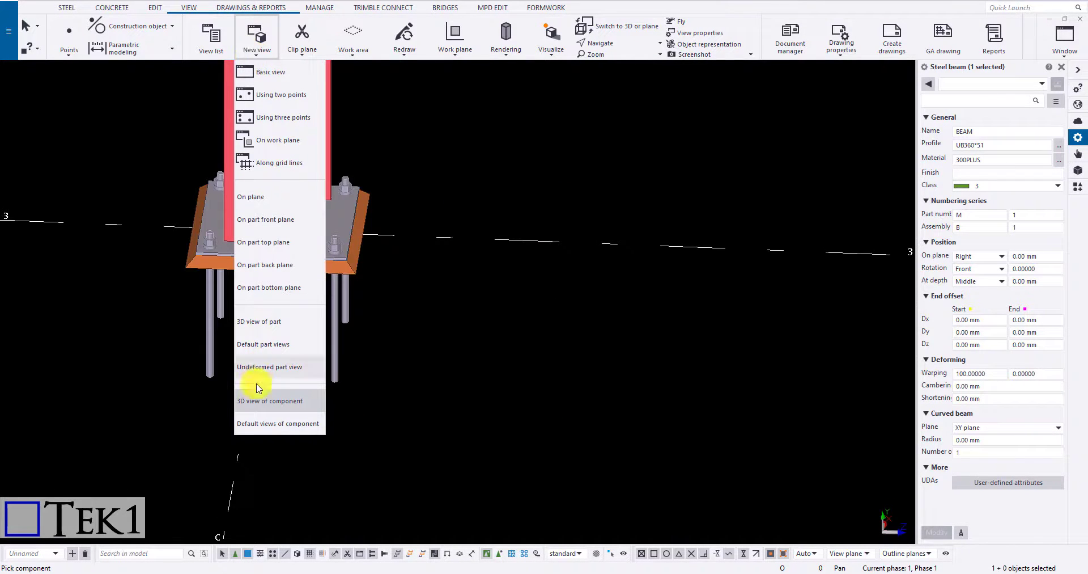
click(269, 429)
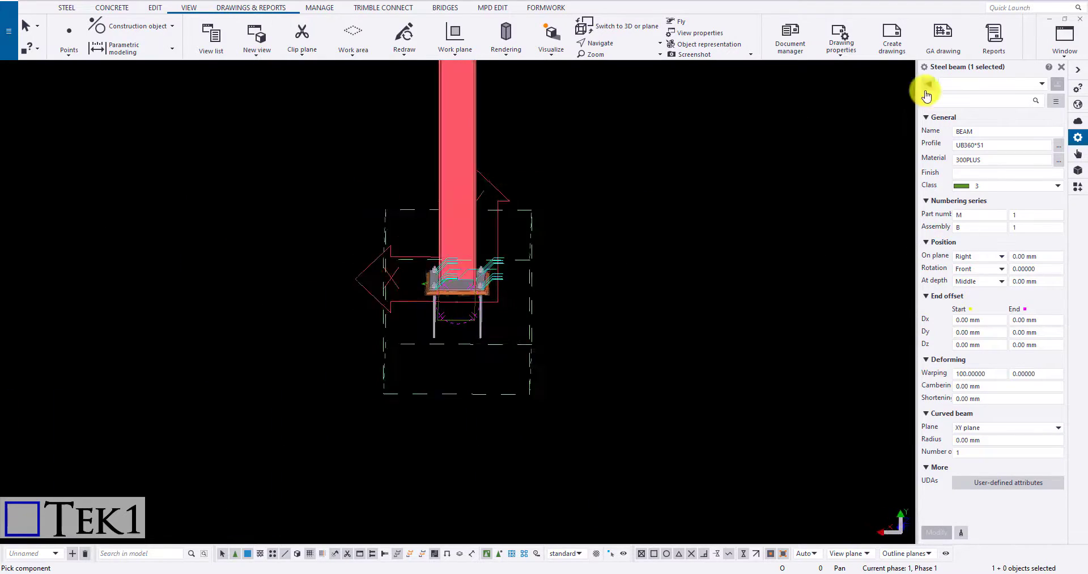
click(1053, 43)
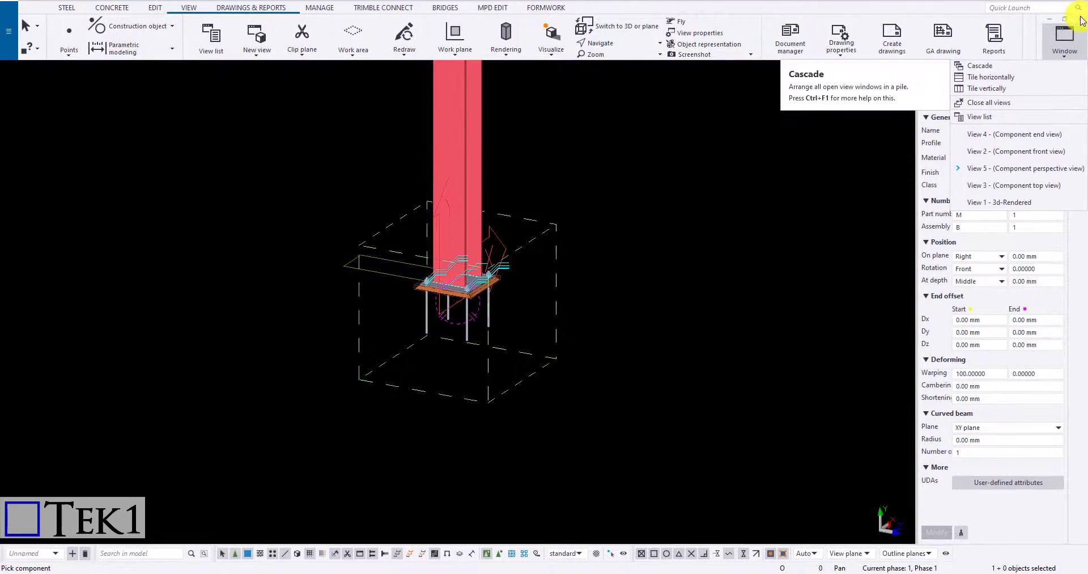
click(1081, 19)
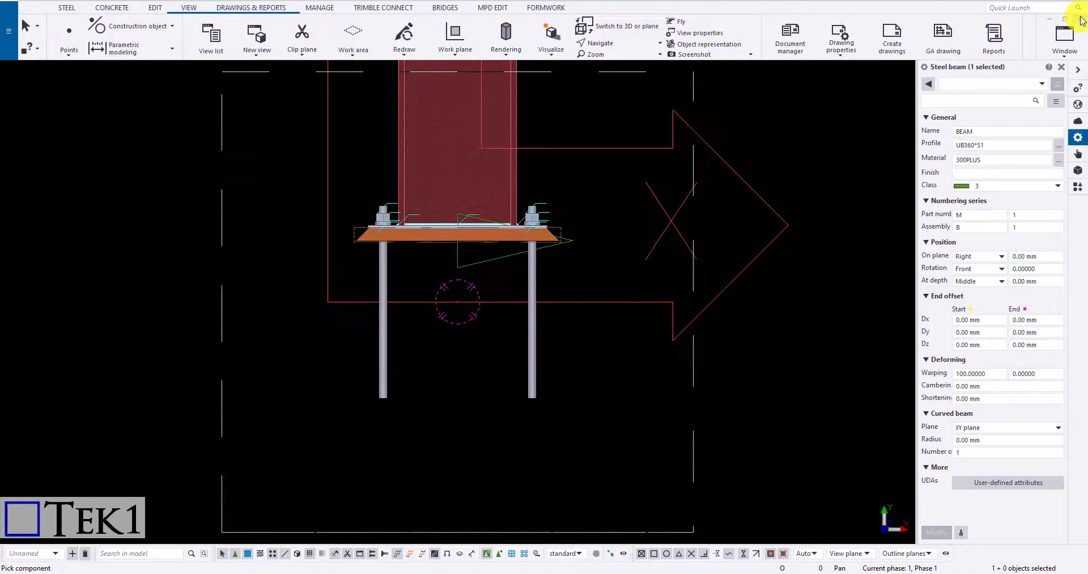
click(1081, 19)
scroll(440, 241, down, 3)
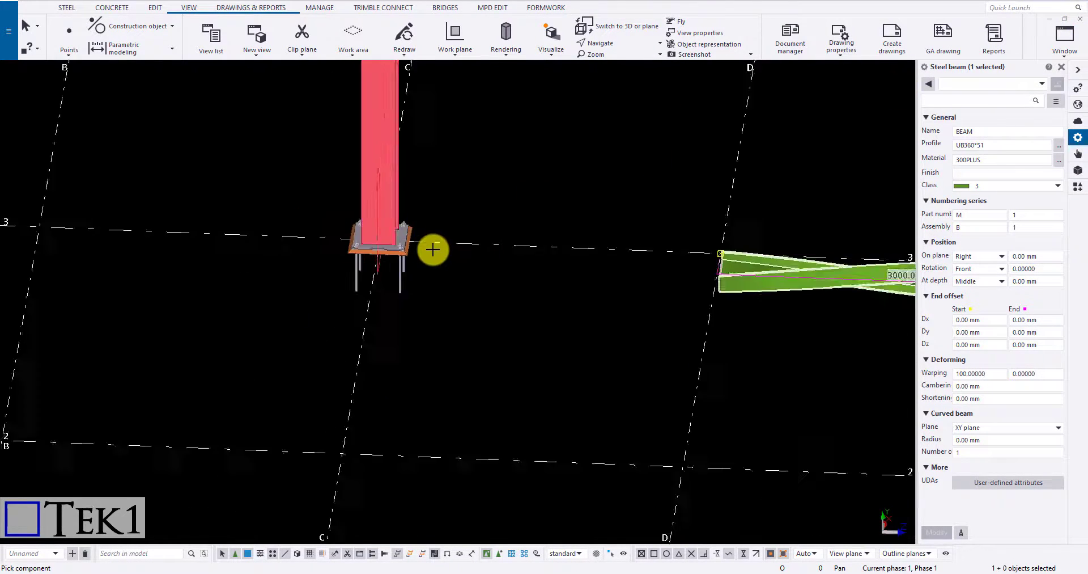